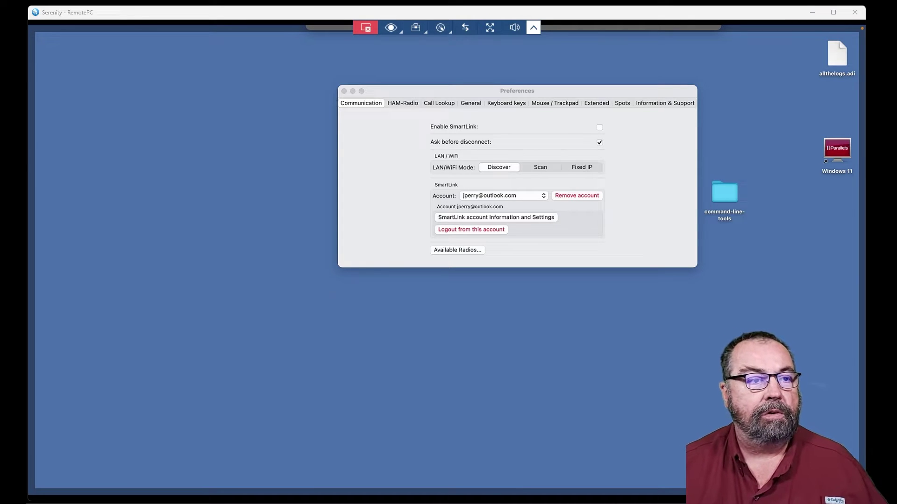
Close Preferences and bring SmartSDR's not-connected main window into view.
{"action": "left_click", "coordinate": [345, 91]}
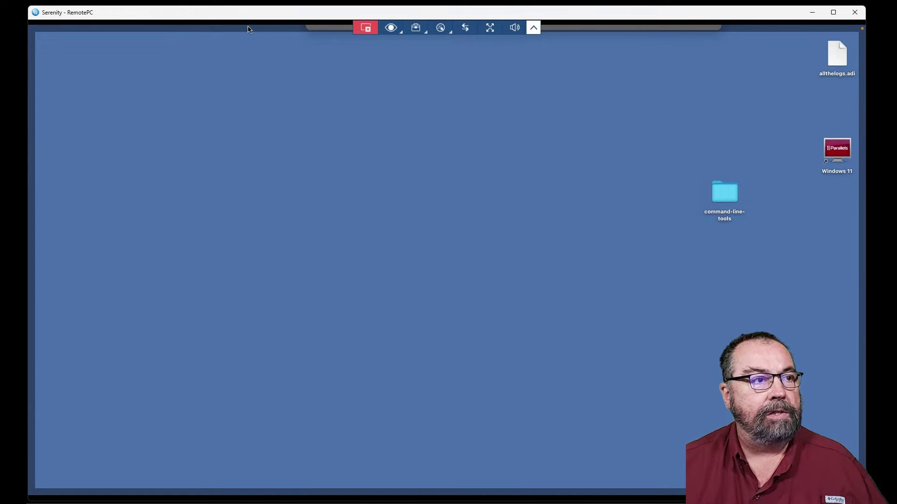
{"action": "left_click", "coordinate": [315, 30]}
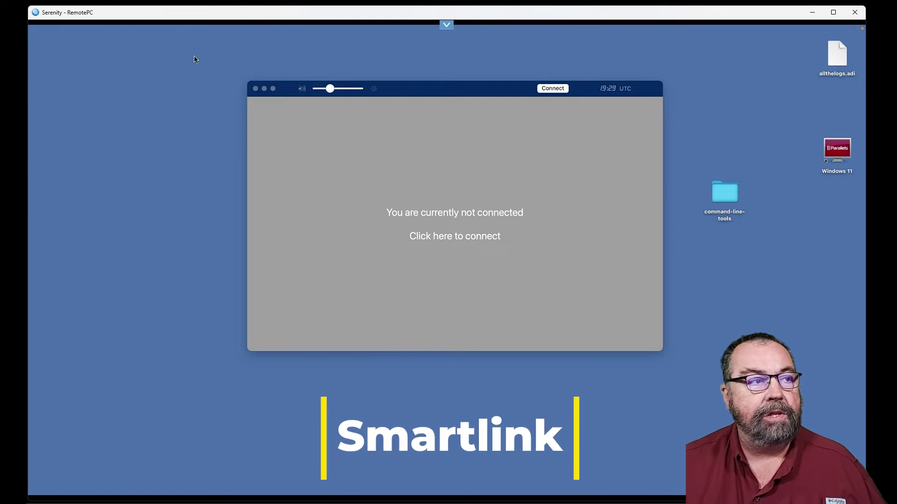
Bring SmartSDR forward, open its Settings and dismiss the connection timeout alert.
{"action": "left_click", "coordinate": [220, 89]}
{"action": "left_click", "coordinate": [260, 115]}
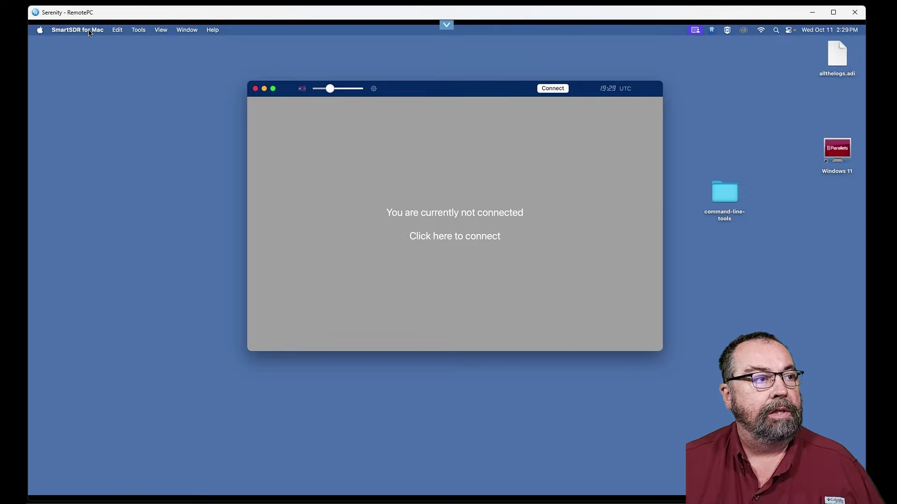
{"action": "left_click", "coordinate": [90, 30]}
{"action": "left_click", "coordinate": [99, 58]}
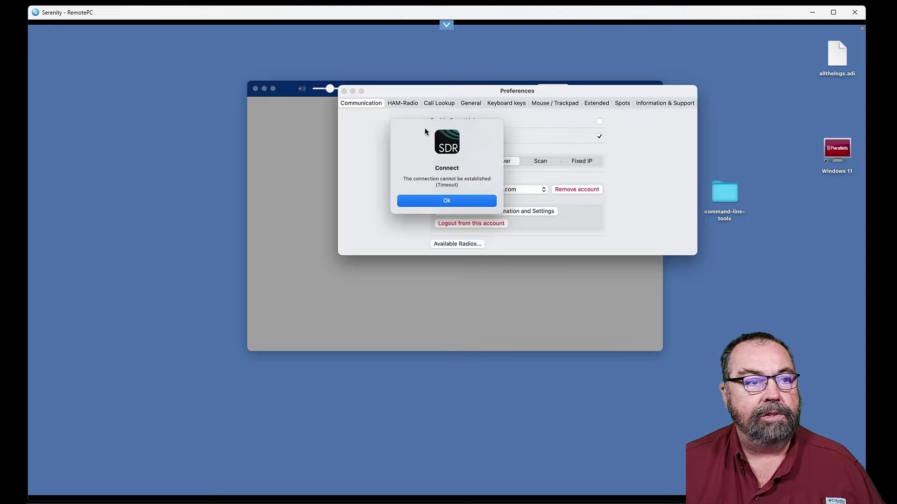
{"action": "left_click", "coordinate": [459, 202]}
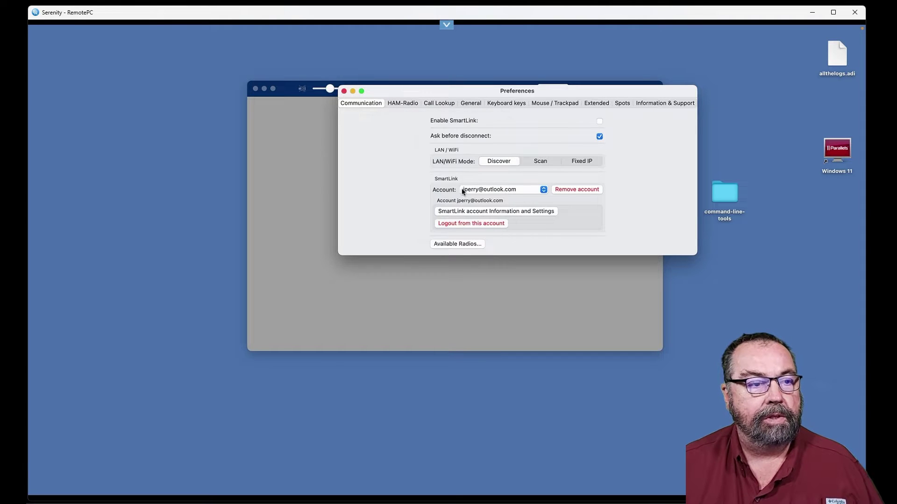
Browse the HAM-Radio, Call Lookup, General, Keyboard, Mouse, Network, Spots and Support pages, ending on Communication.
{"action": "left_click", "coordinate": [405, 106]}
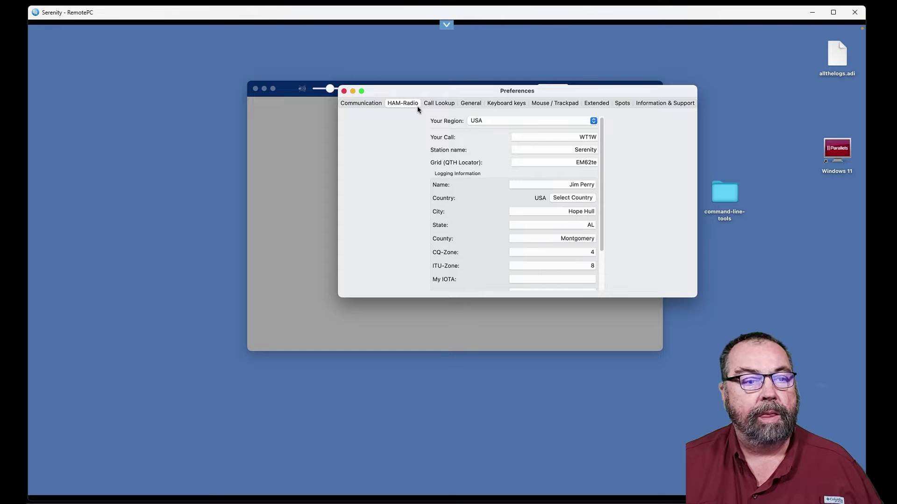
{"action": "left_click", "coordinate": [439, 104]}
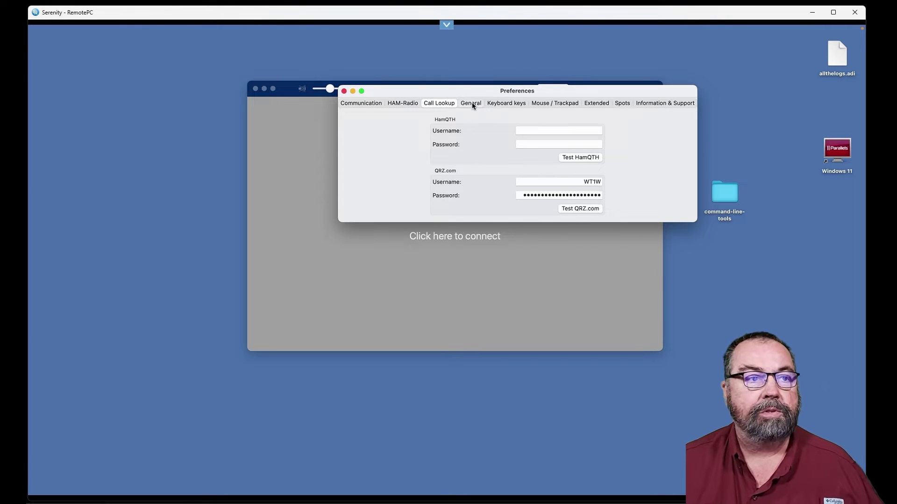
{"action": "left_click", "coordinate": [471, 104]}
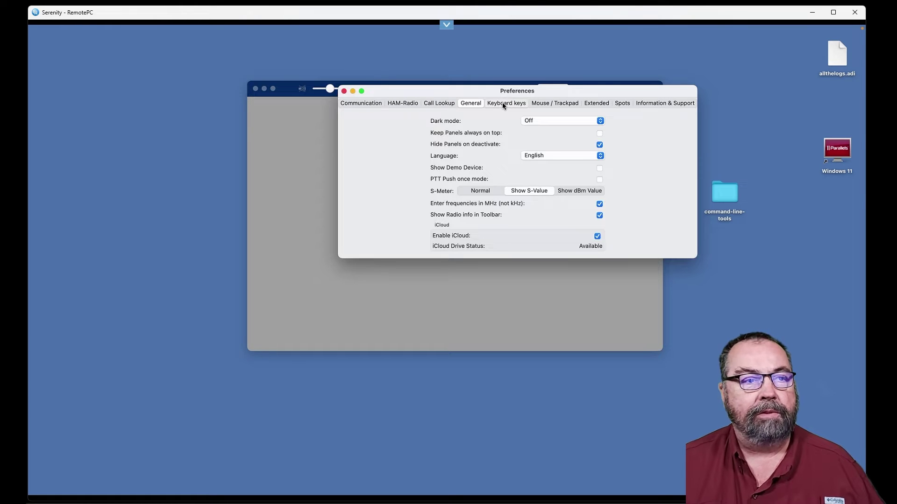
{"action": "left_click", "coordinate": [503, 105]}
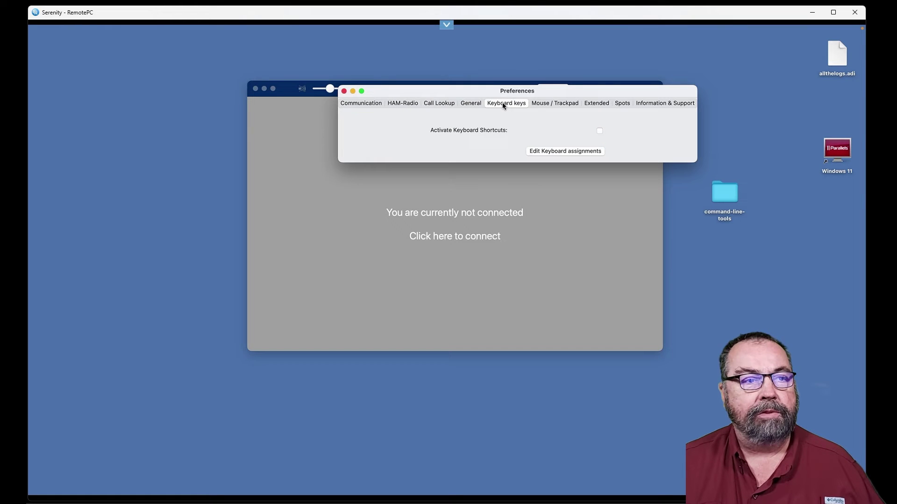
{"action": "left_click", "coordinate": [553, 104]}
{"action": "left_click", "coordinate": [598, 105]}
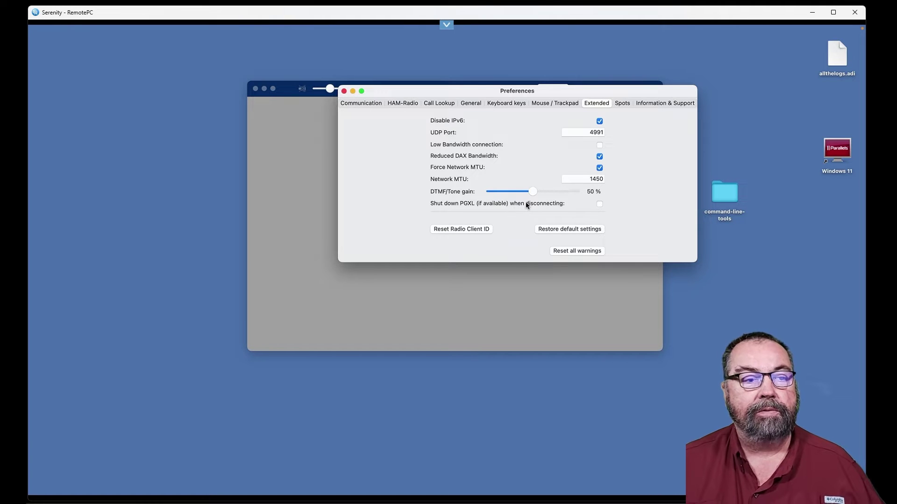
{"action": "left_click", "coordinate": [622, 105]}
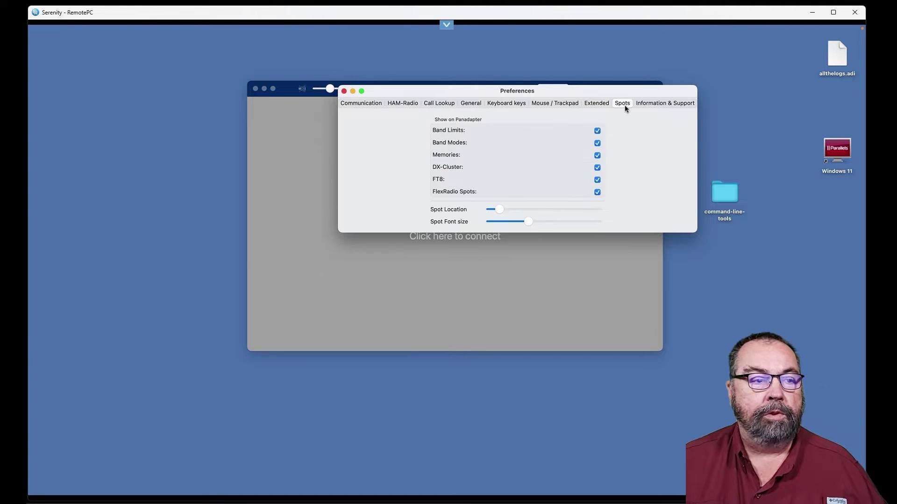
{"action": "left_click", "coordinate": [657, 105]}
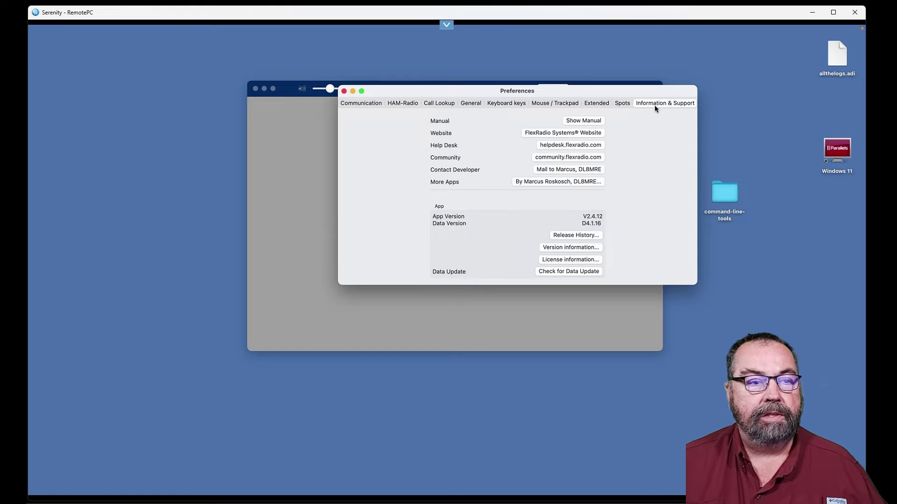
{"action": "left_click", "coordinate": [359, 105]}
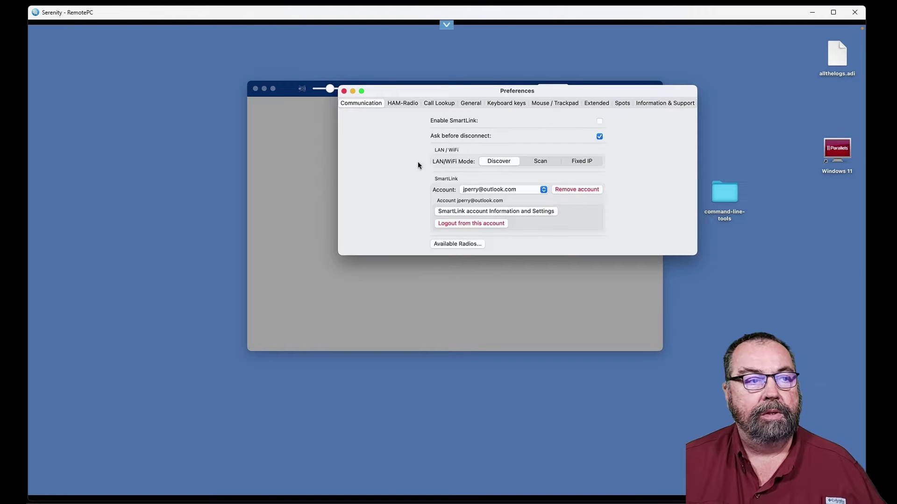
Connect to the FLEX-6600 from Available Radios, then enlarge and reposition the panadapter window.
{"action": "left_click", "coordinate": [457, 244]}
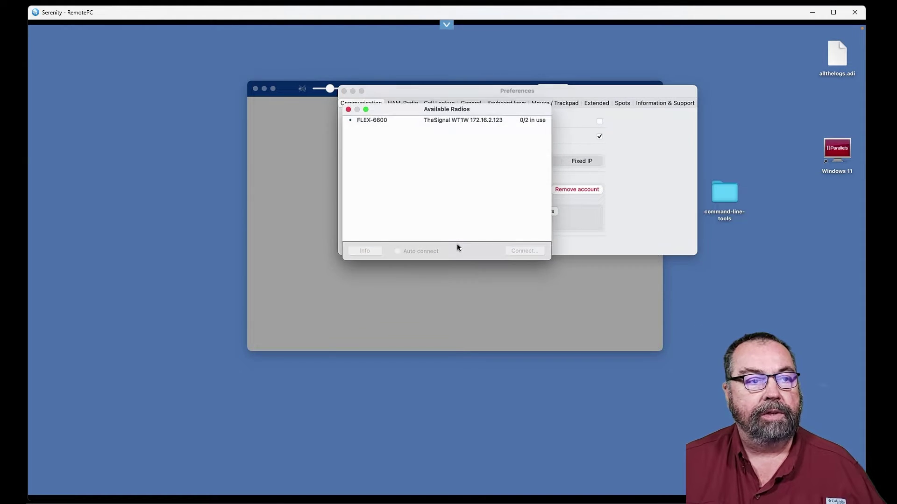
{"action": "double_click", "coordinate": [384, 120]}
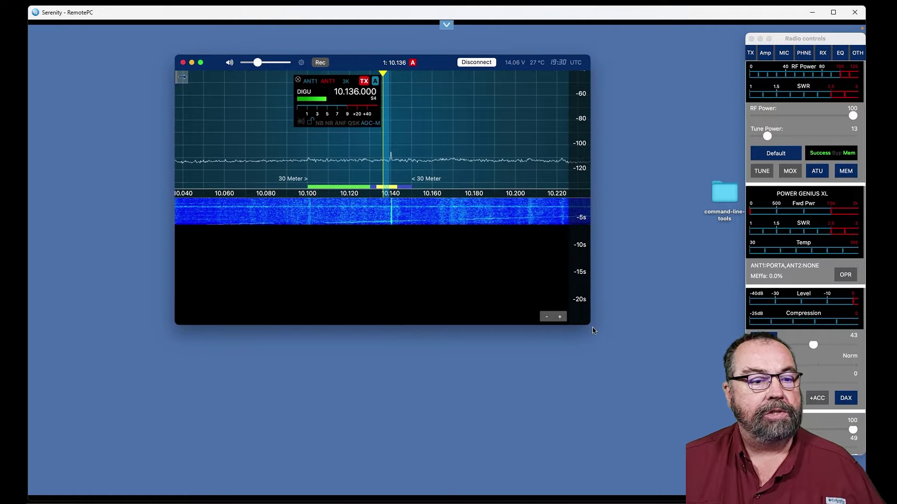
{"action": "left_click_drag", "start_coordinate": [588, 328], "coordinate": [744, 456]}
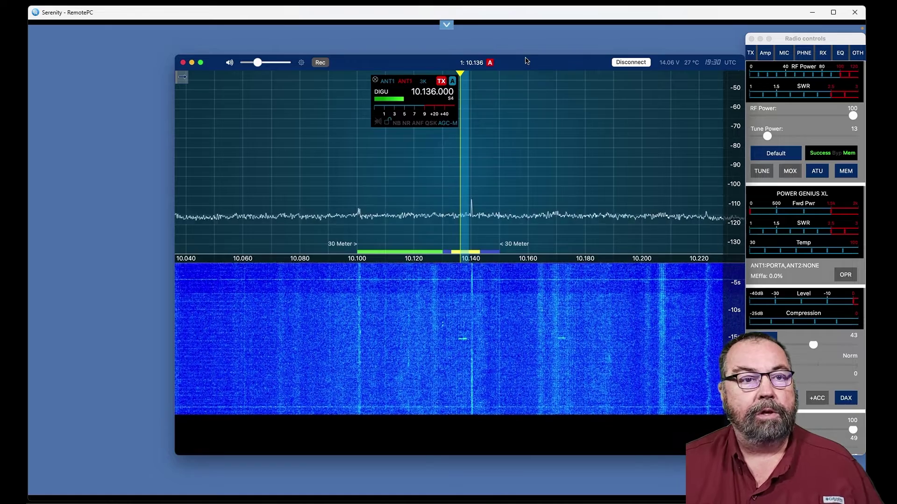
{"action": "left_click_drag", "start_coordinate": [335, 54], "coordinate": [307, 46]}
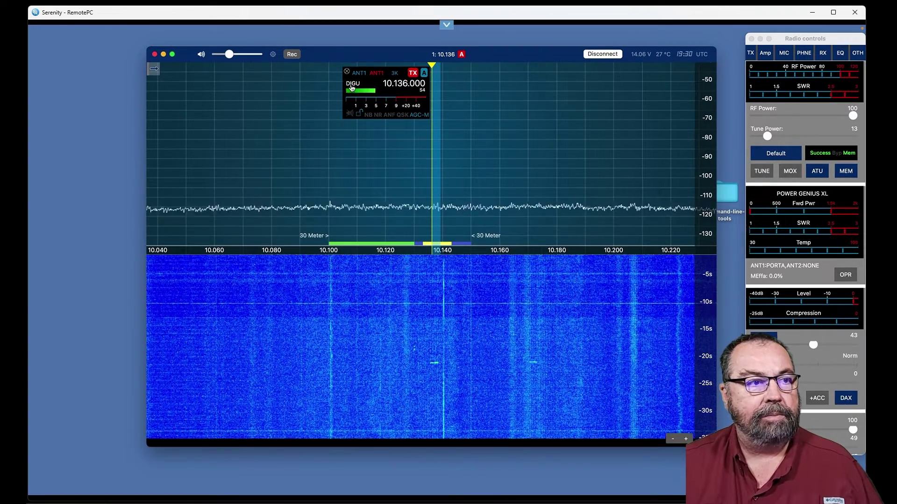
Switch the radio to the 20 m band from the panadapter's band choices.
{"action": "left_click", "coordinate": [351, 87]}
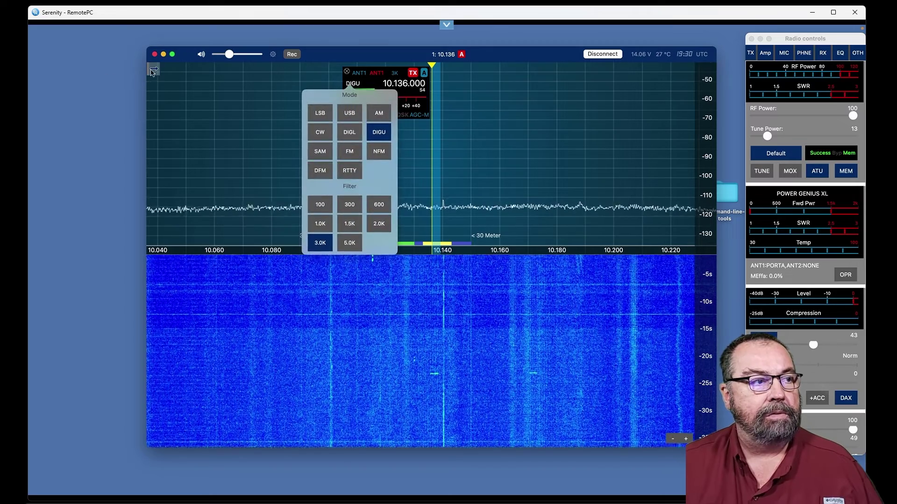
{"action": "left_click", "coordinate": [153, 69]}
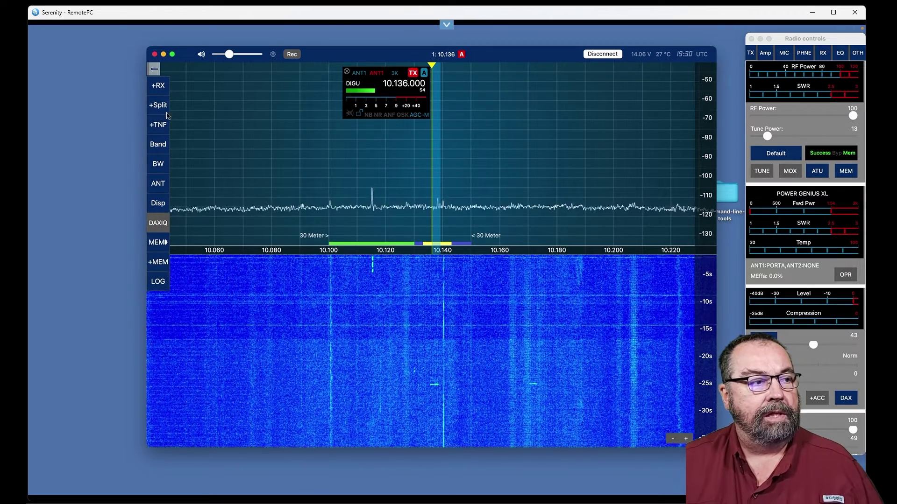
{"action": "left_click", "coordinate": [158, 145]}
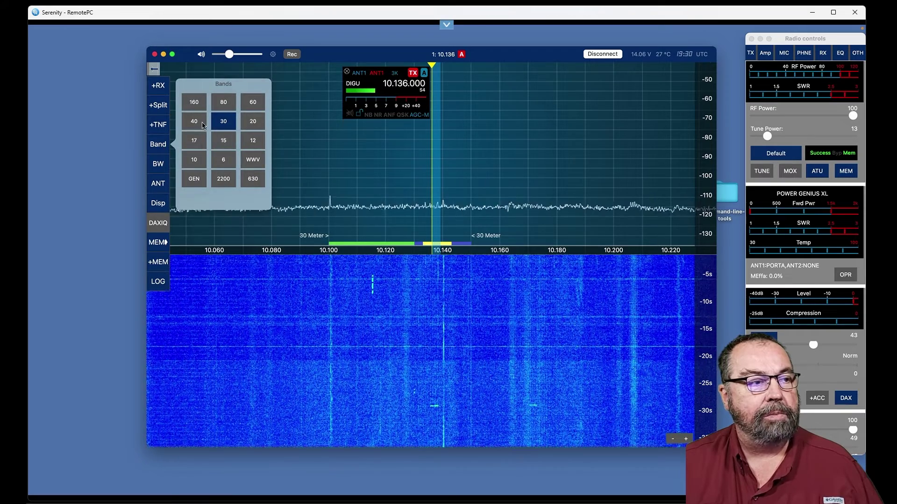
{"action": "left_click", "coordinate": [255, 124]}
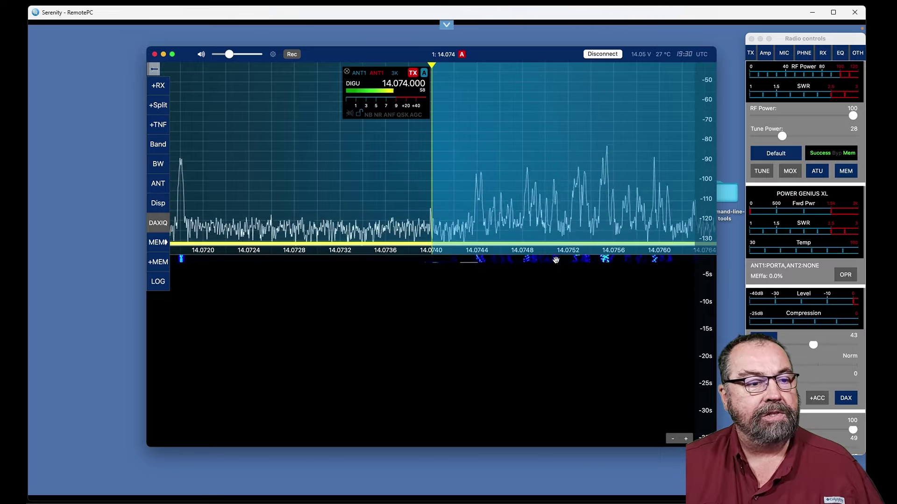
Tune slice A to 14.250.000 MHz and close its settings panel.
{"action": "left_click", "coordinate": [395, 85]}
{"action": "scroll", "coordinate": [394, 85], "scroll_direction": "down", "scroll_amount": 3}
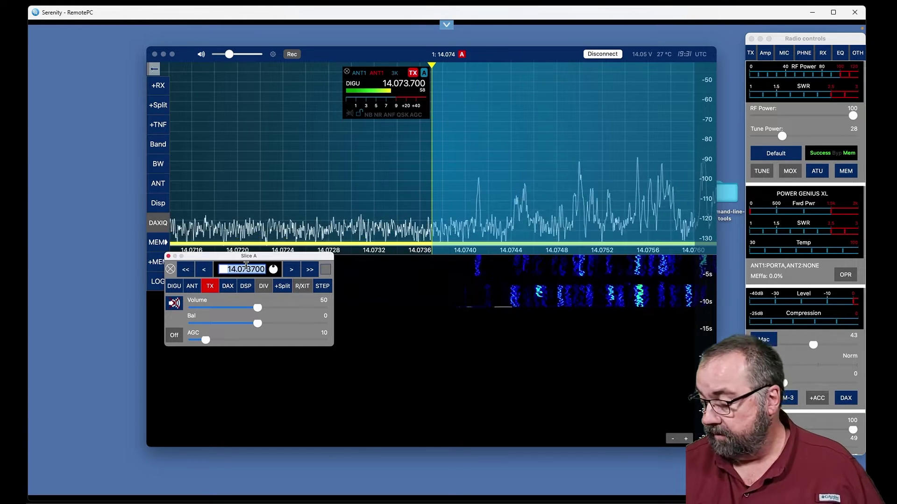
{"action": "type", "text": "14."}
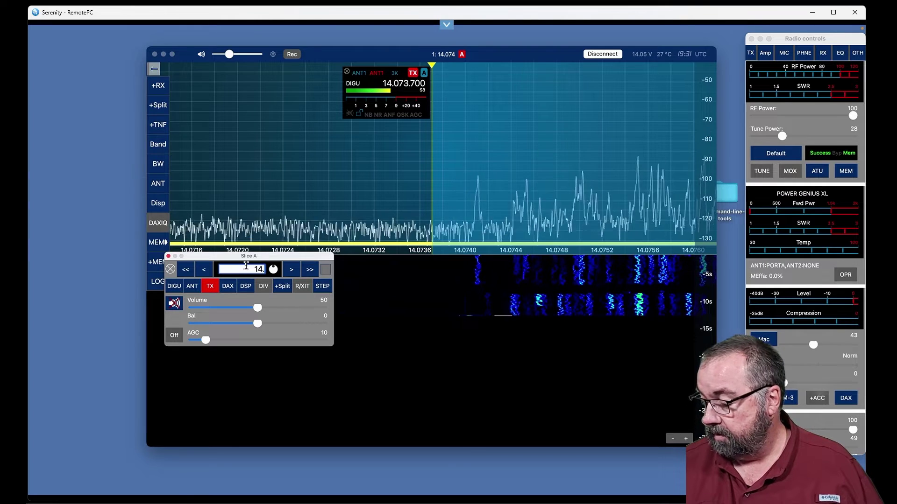
{"action": "type", "text": "250"}
{"action": "key", "text": "Return"}
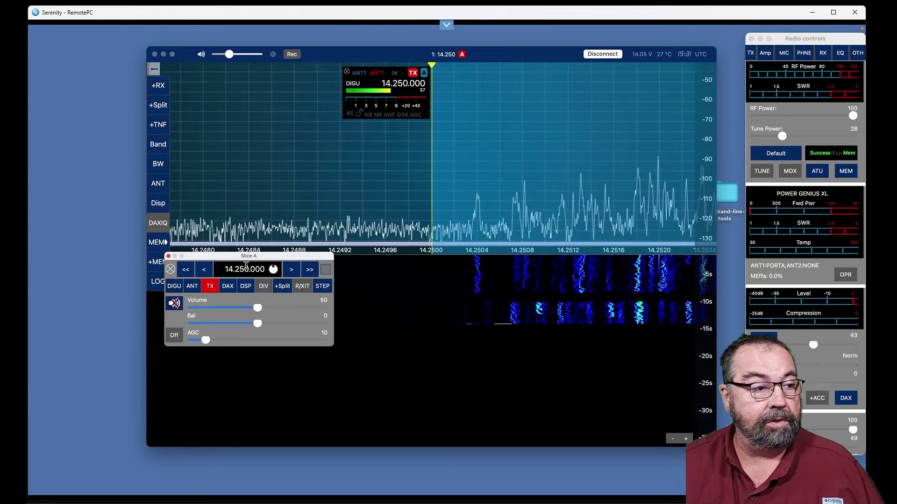
{"action": "left_click", "coordinate": [474, 285]}
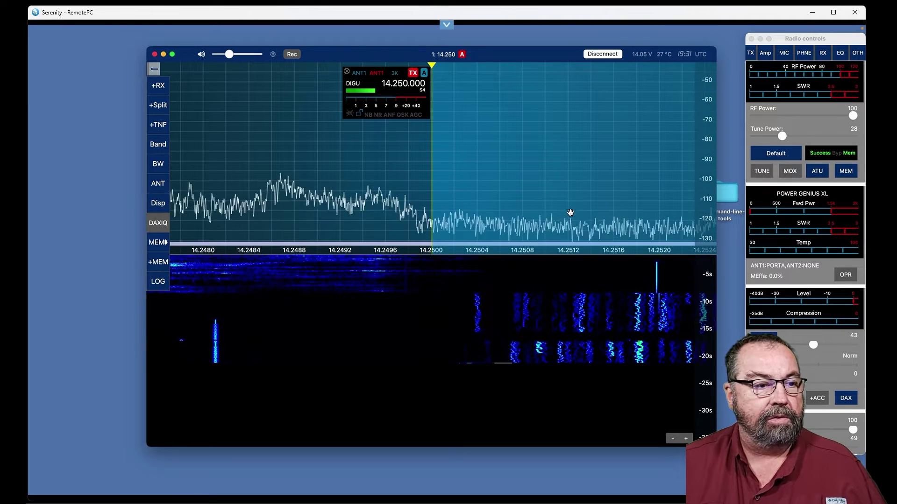
Lower the waterfall Black Level slightly in the panadapter Disp settings.
{"action": "left_click", "coordinate": [158, 204]}
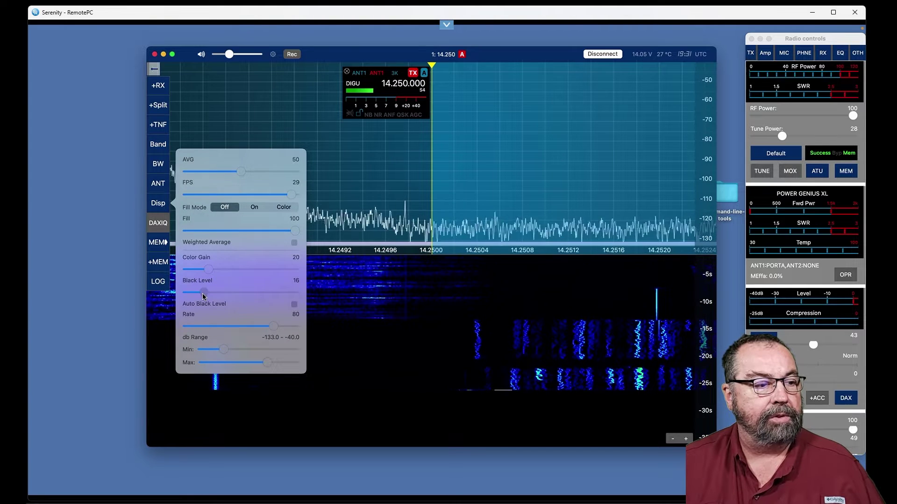
{"action": "mouse_move", "coordinate": [203, 297]}
{"action": "left_mouse_down"}
{"action": "mouse_move", "coordinate": [213, 293]}
{"action": "mouse_move", "coordinate": [206, 298]}
{"action": "left_mouse_up"}
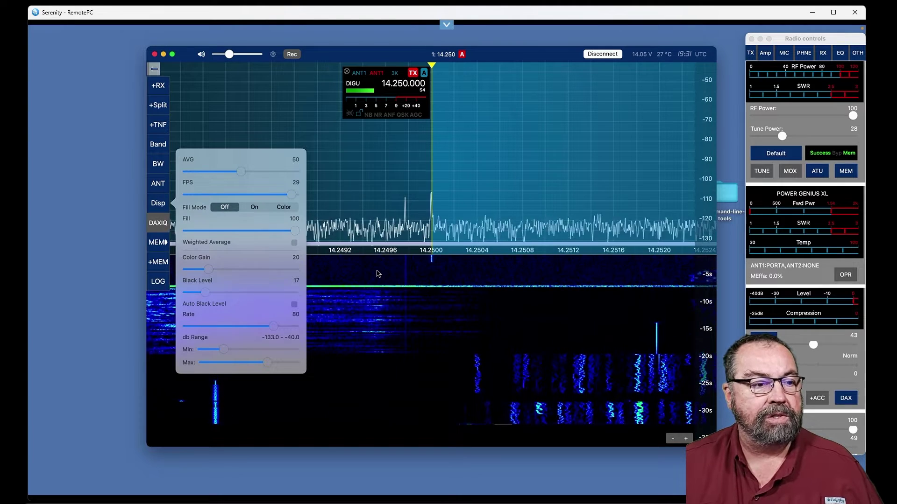
{"action": "left_click", "coordinate": [158, 203]}
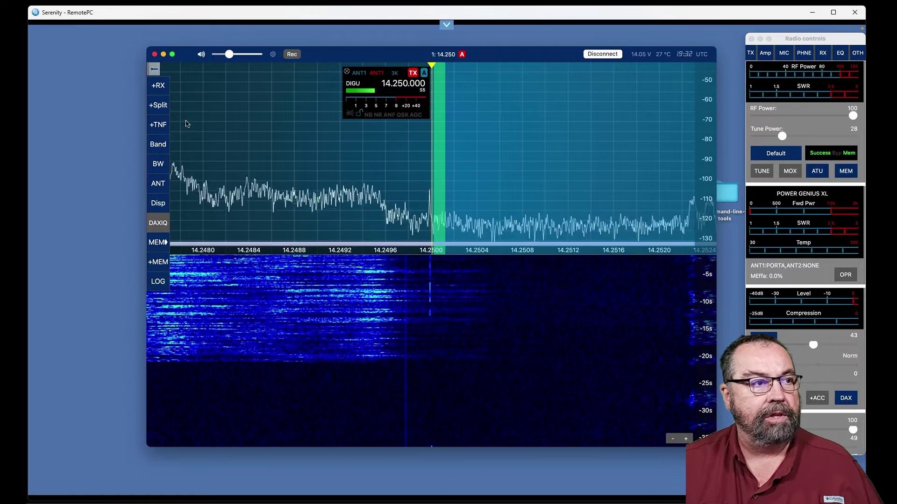
Open the Tools menu listing CW Keyer, Keyboard, PSK Reporter, RTTY and FT8.
{"action": "mouse_move", "coordinate": [163, 28]}
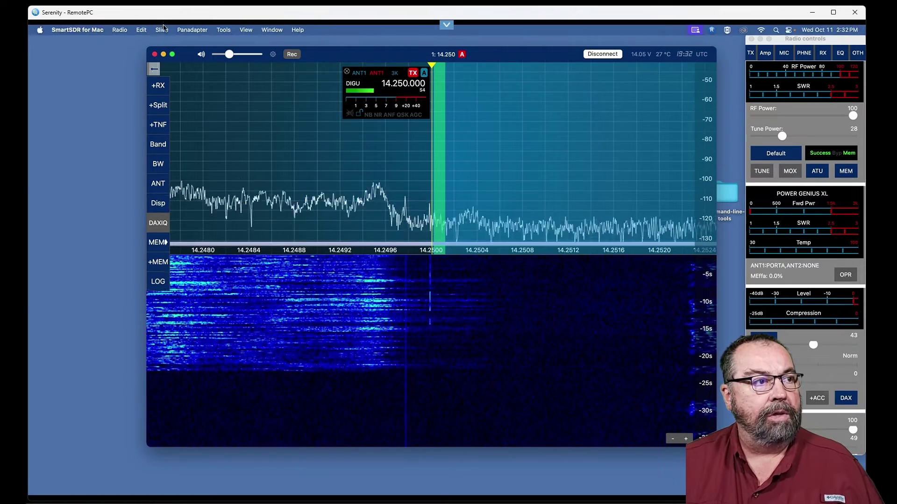
{"action": "left_click", "coordinate": [223, 30]}
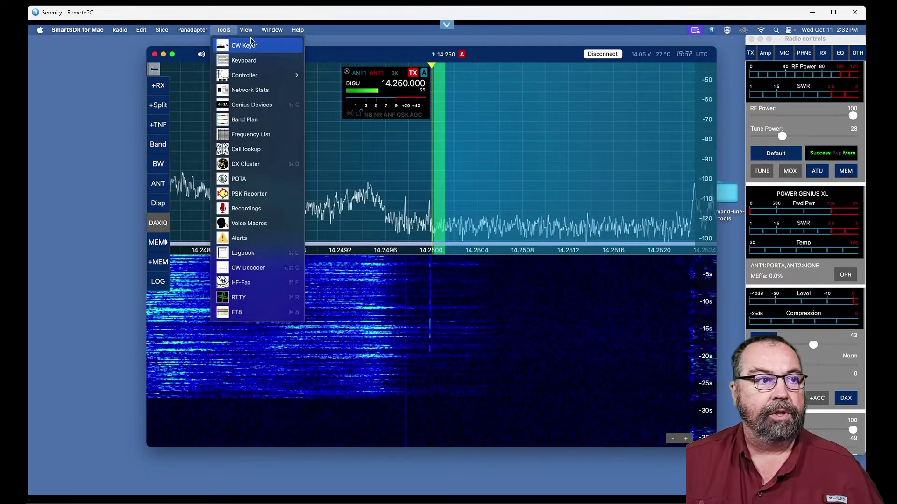
{"action": "mouse_move", "coordinate": [235, 74]}
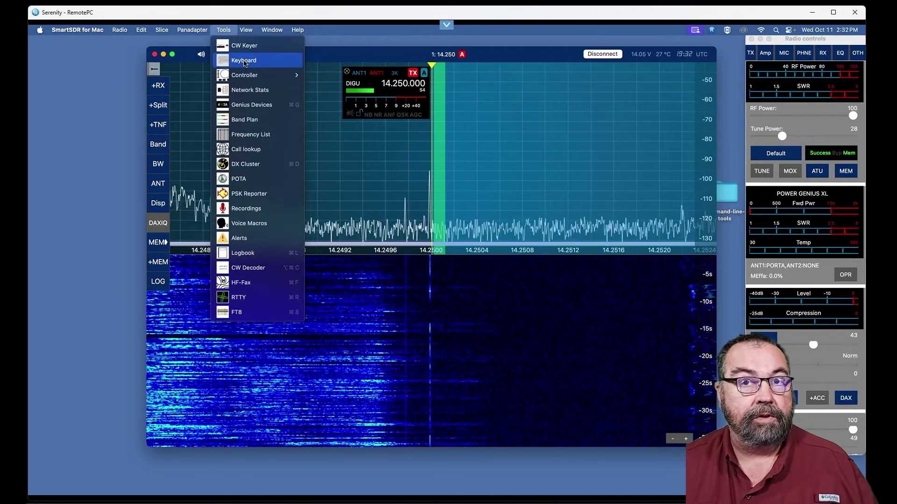
Open PSK Reporter's map, rotate the globe toward South America, and switch it to a flat map.
{"action": "left_click", "coordinate": [249, 193]}
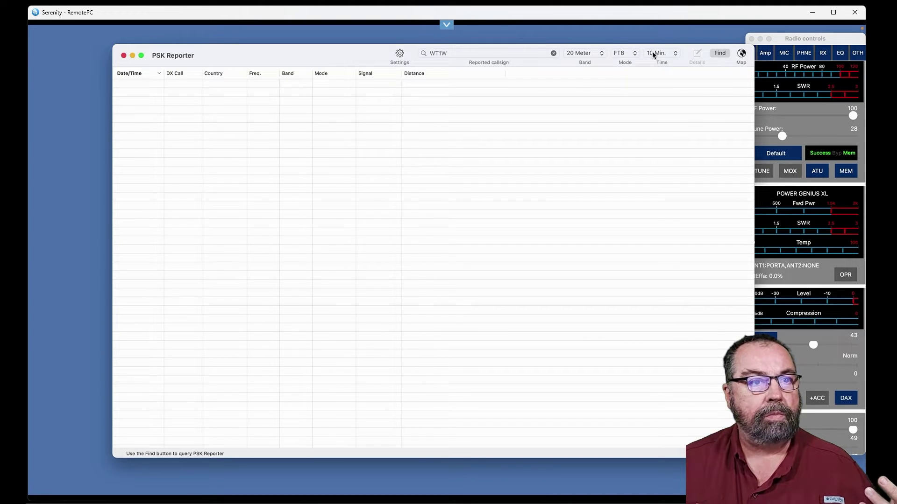
{"action": "left_click", "coordinate": [741, 56]}
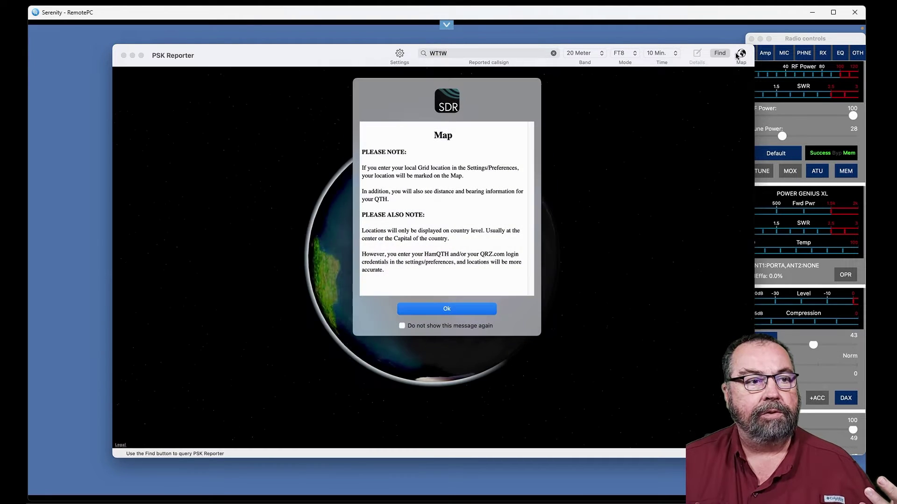
{"action": "left_click", "coordinate": [426, 311]}
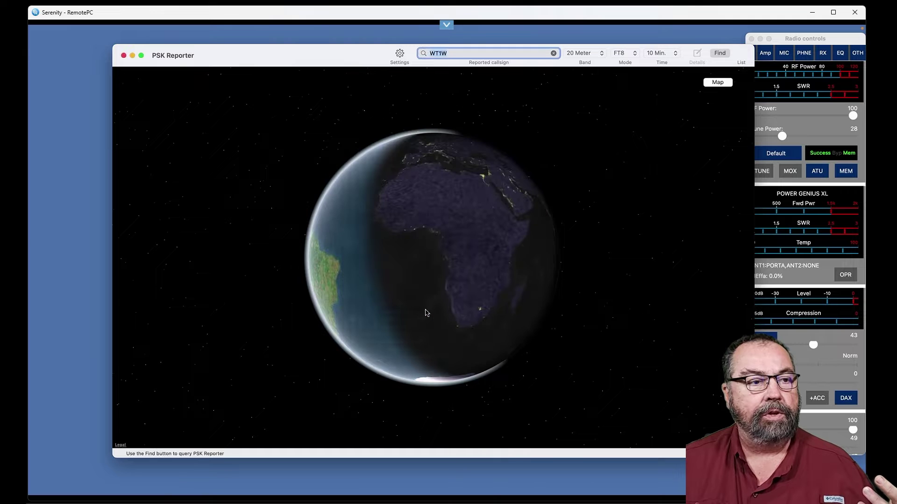
{"action": "mouse_move", "coordinate": [381, 252]}
{"action": "left_mouse_down"}
{"action": "mouse_move", "coordinate": [521, 234]}
{"action": "mouse_move", "coordinate": [691, 119]}
{"action": "left_mouse_up"}
{"action": "left_click", "coordinate": [718, 83]}
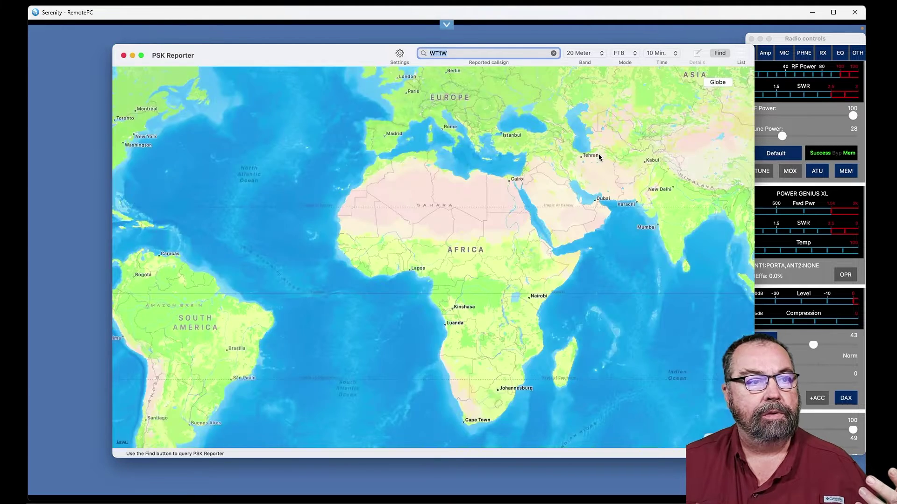
{"action": "scroll", "coordinate": [500, 234], "scroll_direction": "left", "scroll_amount": 5}
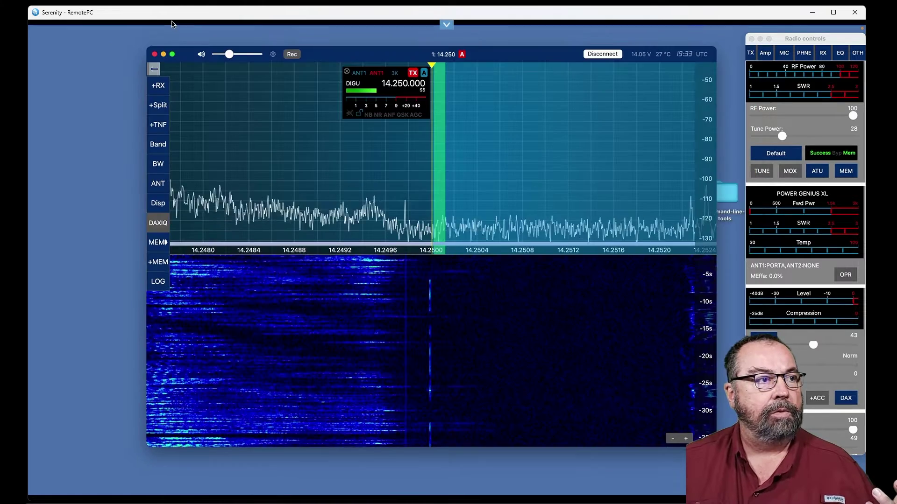
Open the Logbook over the panadapter, review the QSL Paper Log options, then close QSL.
{"action": "mouse_move", "coordinate": [172, 24]}
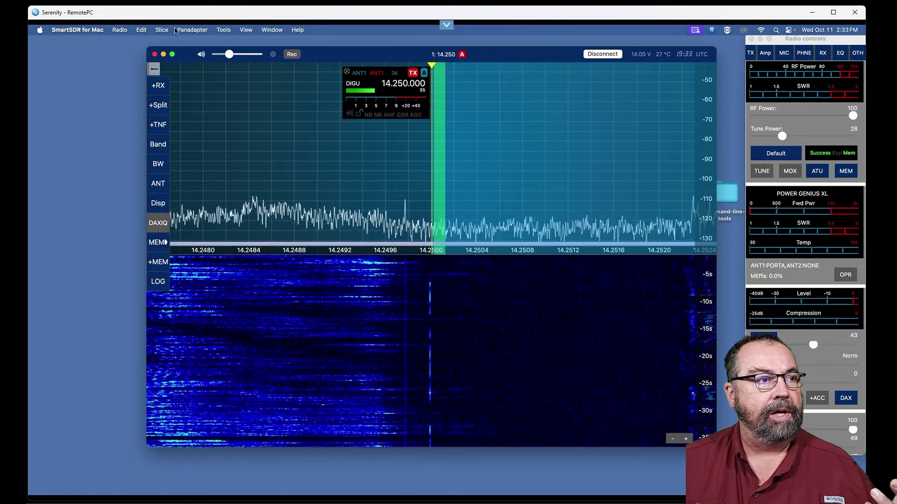
{"action": "left_click", "coordinate": [223, 30]}
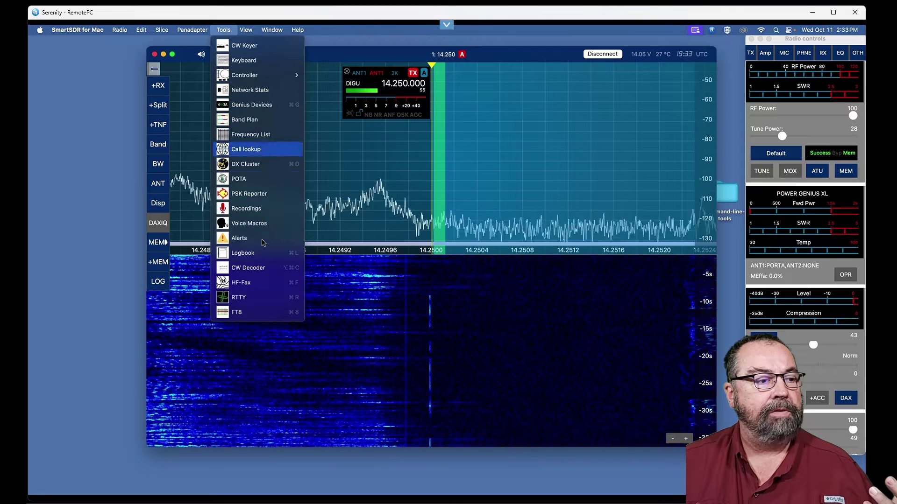
{"action": "left_click", "coordinate": [260, 255]}
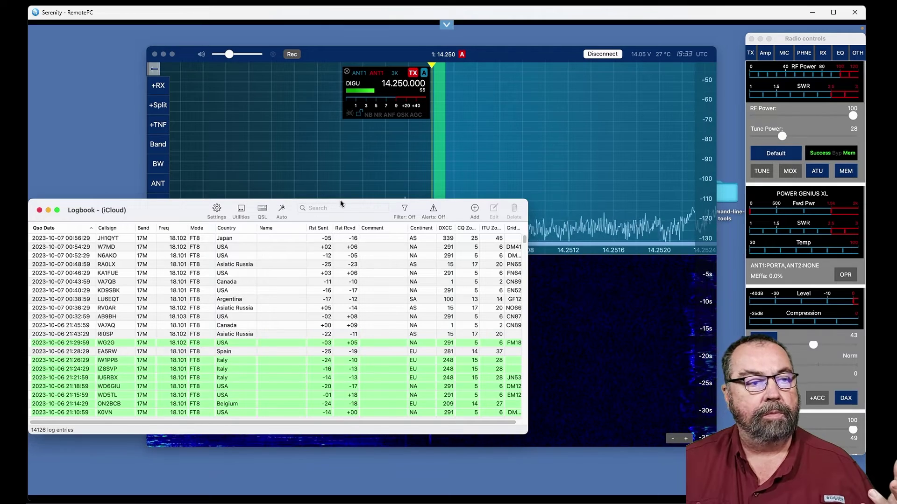
{"action": "left_click_drag", "start_coordinate": [161, 207], "coordinate": [325, 121]}
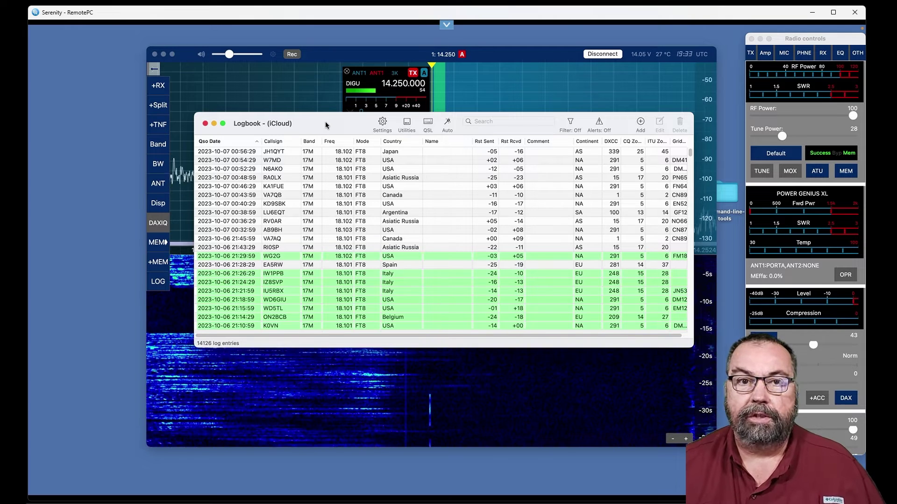
{"action": "left_click", "coordinate": [428, 123]}
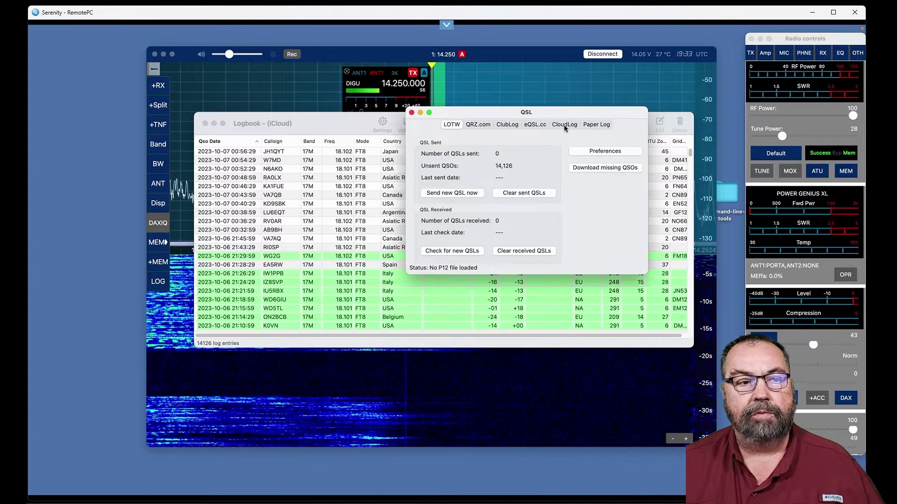
{"action": "left_click", "coordinate": [595, 125]}
{"action": "left_click", "coordinate": [411, 114]}
Close the Logbook and open the POTA spots window, moving it down and right.
{"action": "key", "text": "super+w"}
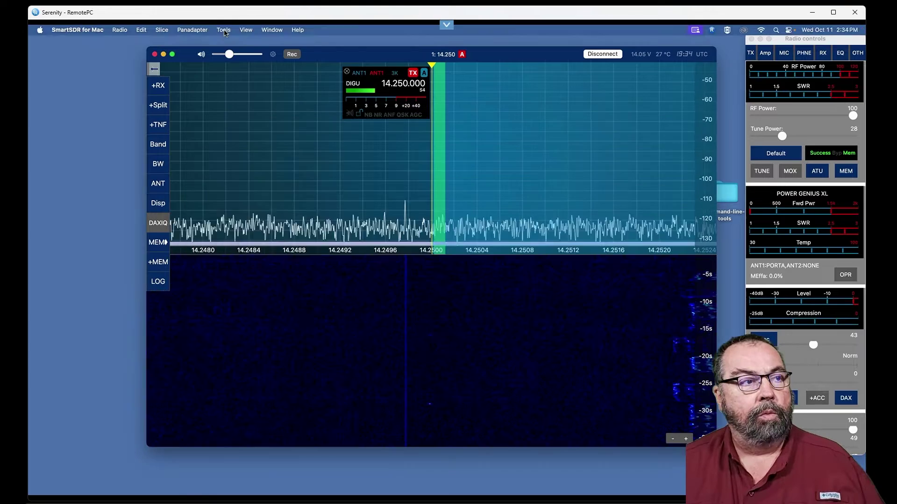
{"action": "left_click", "coordinate": [223, 30]}
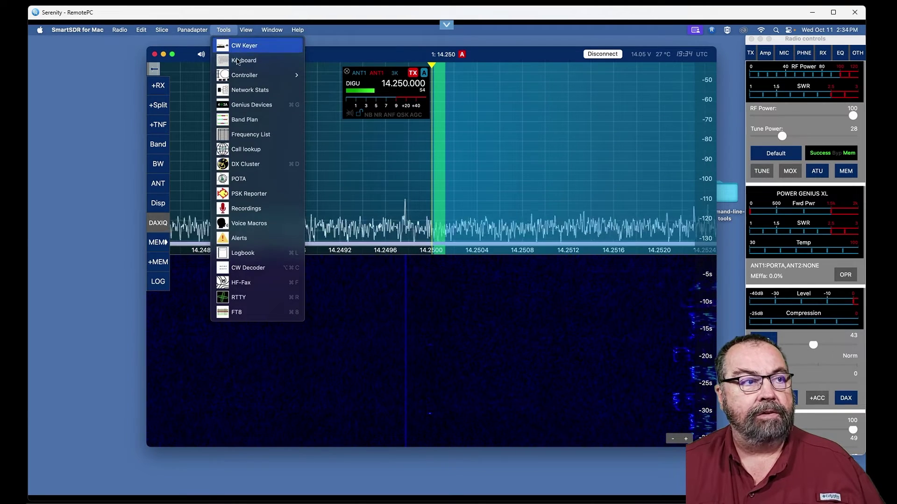
{"action": "mouse_move", "coordinate": [247, 78]}
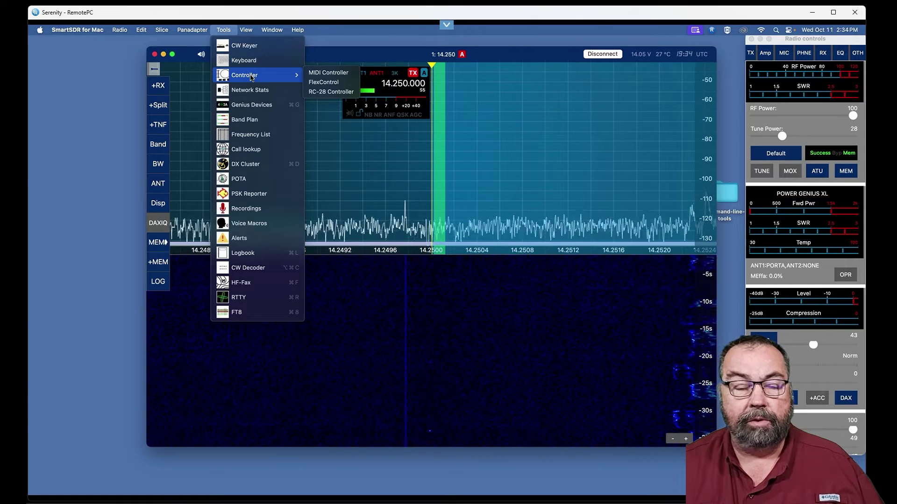
{"action": "left_click", "coordinate": [255, 178]}
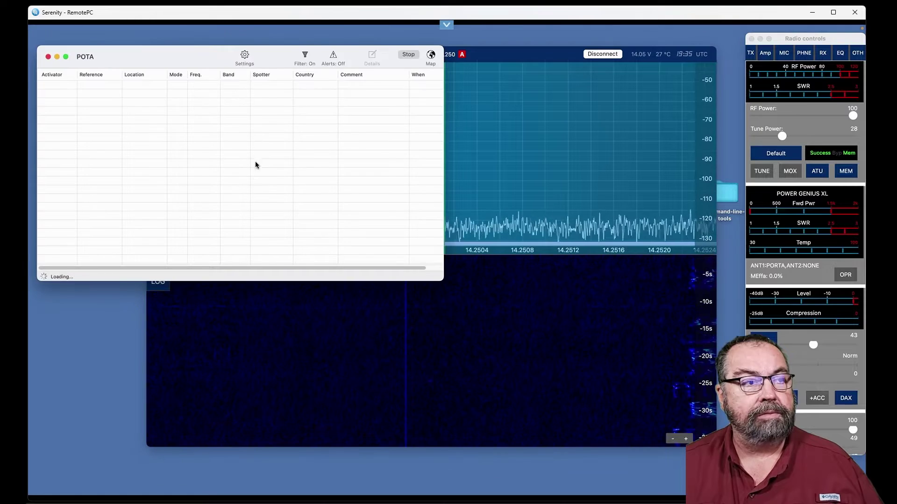
{"action": "left_click_drag", "start_coordinate": [207, 67], "coordinate": [282, 78]}
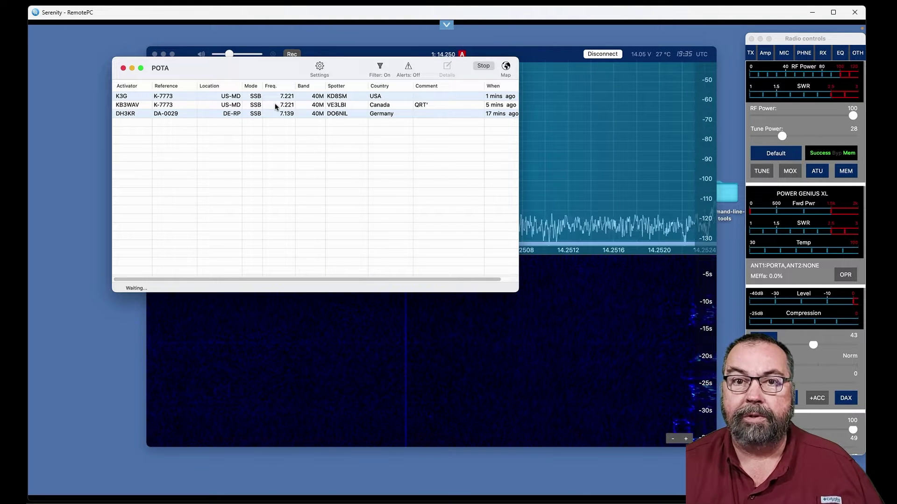
Tune slice A to the 7.221 MHz POTA spot from Canada, then close the POTA window.
{"action": "left_click", "coordinate": [170, 106]}
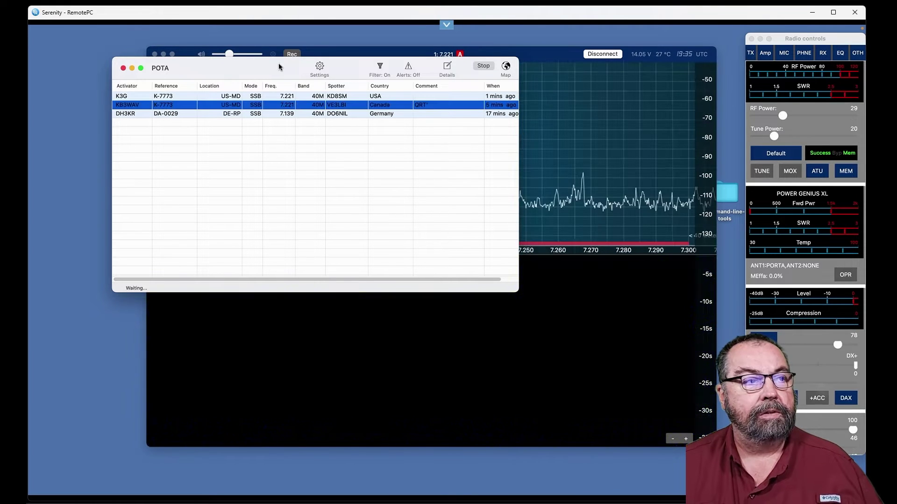
{"action": "left_click_drag", "start_coordinate": [279, 65], "coordinate": [313, 314]}
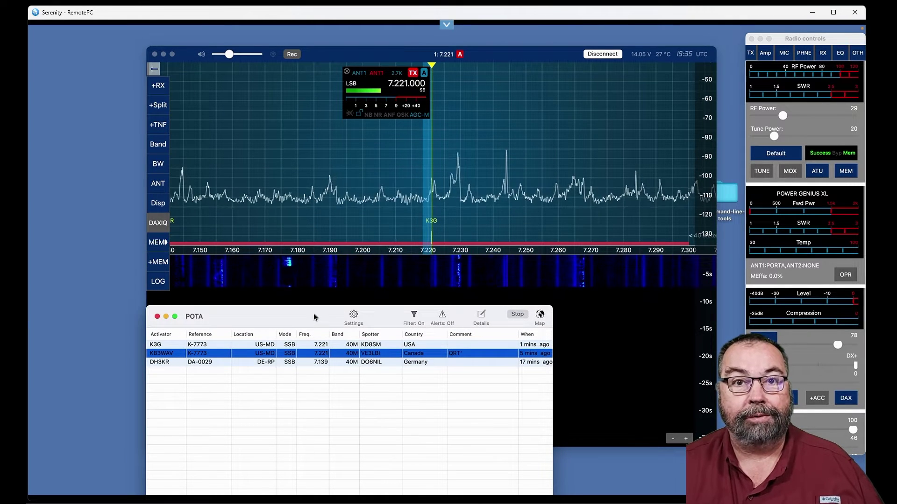
{"action": "left_click_drag", "start_coordinate": [309, 320], "coordinate": [327, 175]}
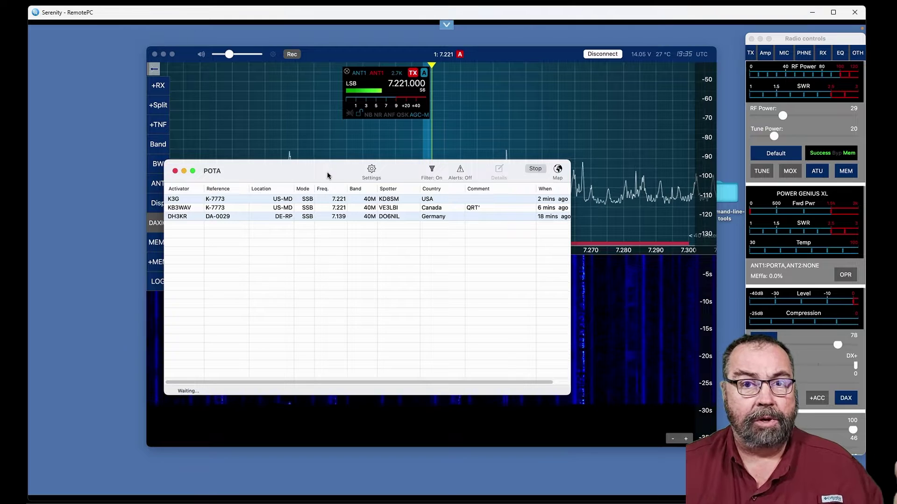
{"action": "key", "text": "super+w"}
{"action": "left_click", "coordinate": [224, 29]}
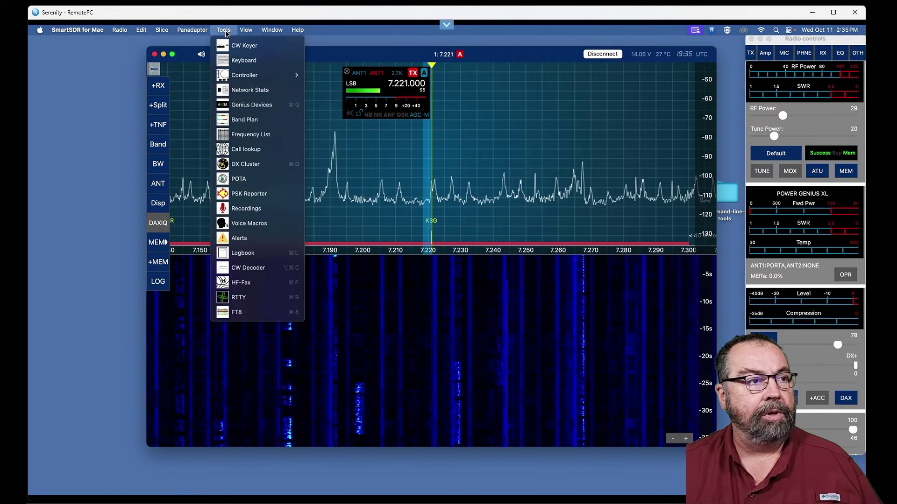
Launch FT8, select 20m (14074.0 kHz), start RX, and move the FT8 window aside.
{"action": "left_click", "coordinate": [260, 315]}
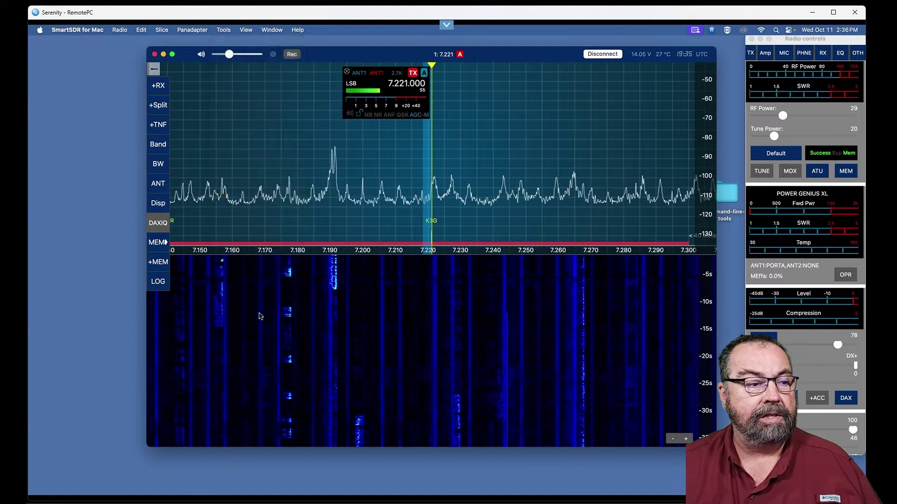
{"action": "left_click", "coordinate": [295, 65]}
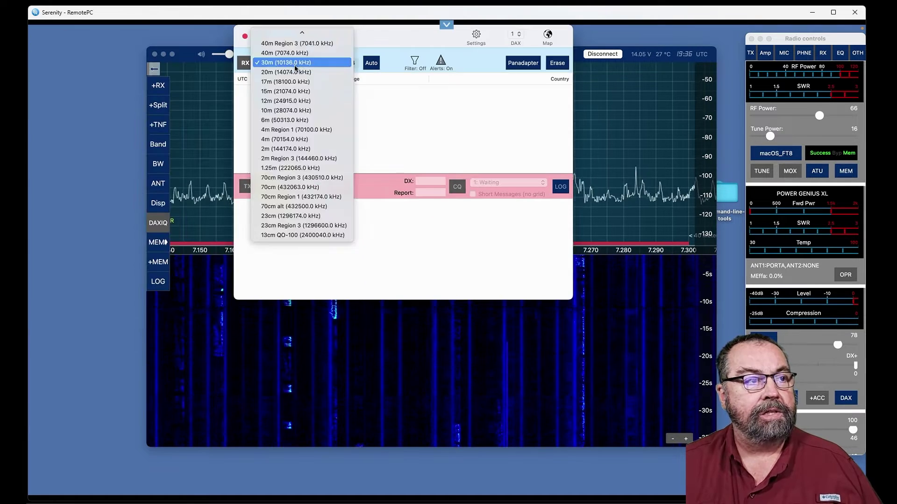
{"action": "left_click", "coordinate": [291, 72]}
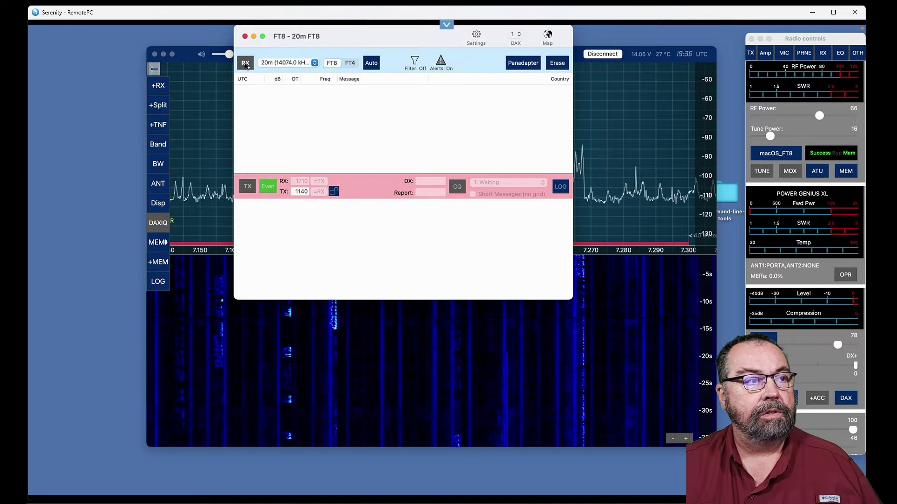
{"action": "left_click", "coordinate": [245, 64]}
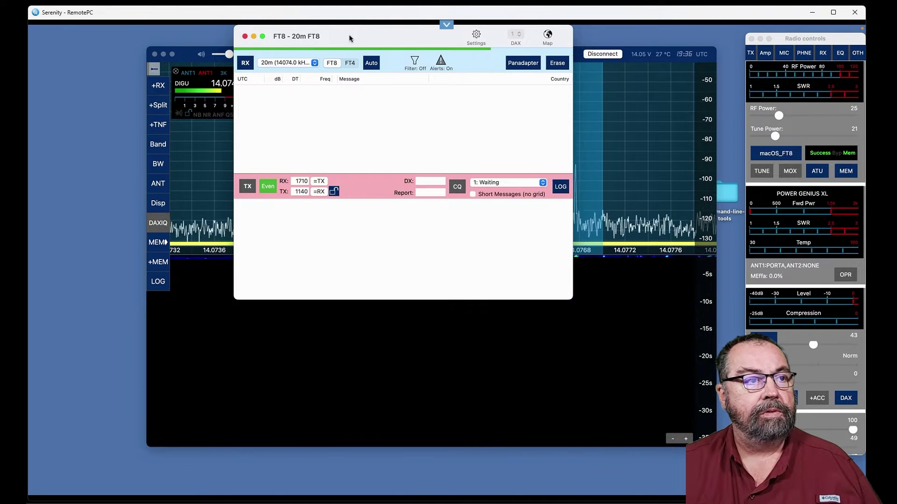
{"action": "left_click_drag", "start_coordinate": [348, 39], "coordinate": [452, 88]}
{"action": "left_click_drag", "start_coordinate": [496, 58], "coordinate": [476, 59]}
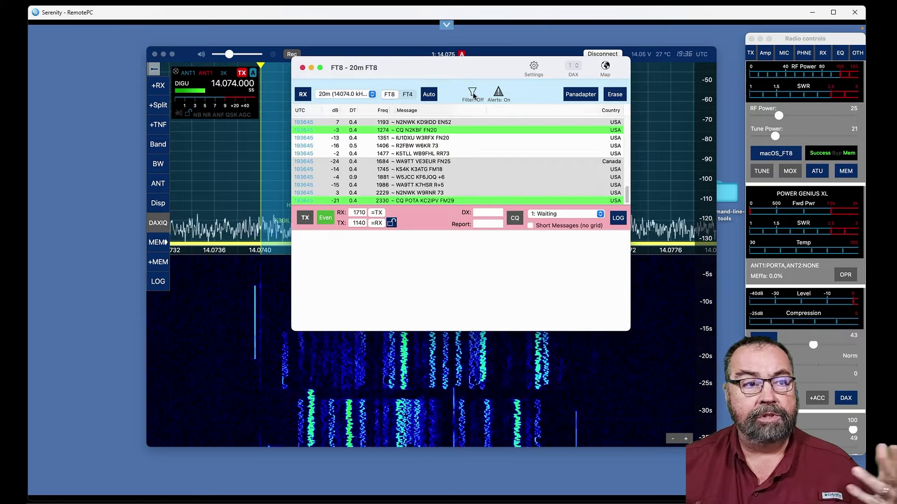
Open the FT8 decode map, move and enlarge it over the decode list, and switch it to flat view.
{"action": "left_click", "coordinate": [605, 67]}
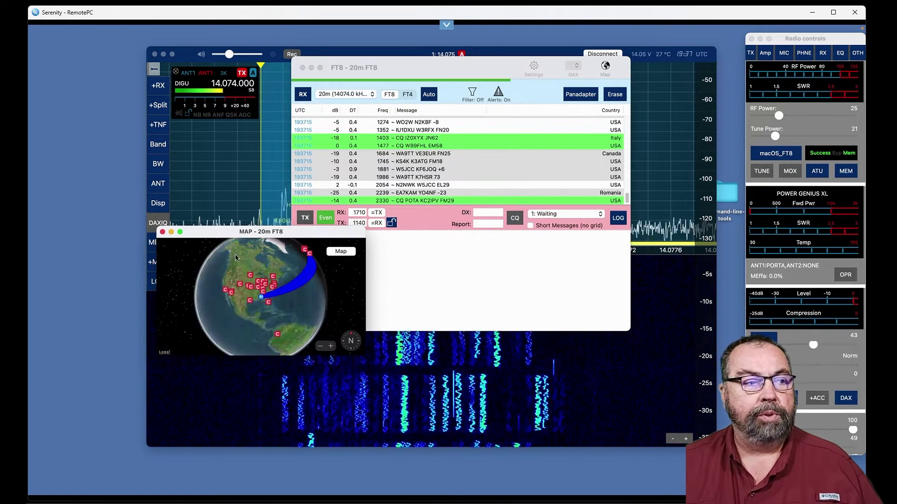
{"action": "left_click_drag", "start_coordinate": [309, 233], "coordinate": [465, 101]}
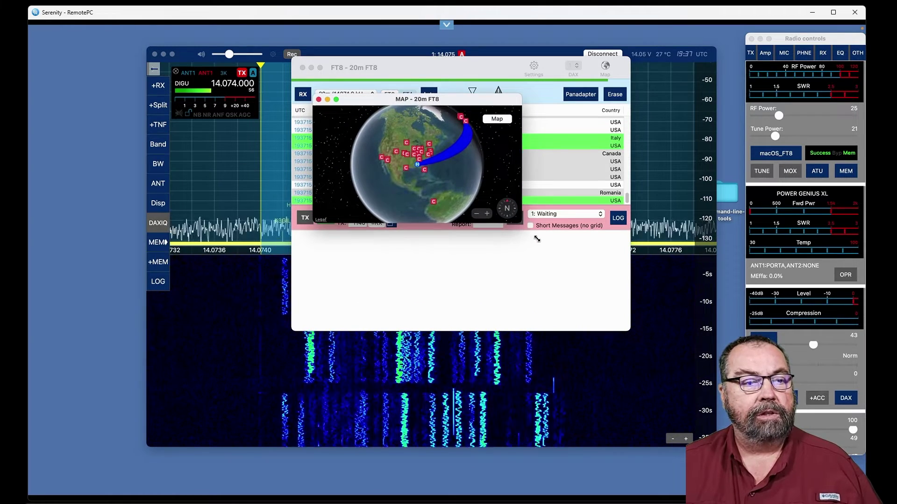
{"action": "left_click_drag", "start_coordinate": [538, 239], "coordinate": [670, 334]}
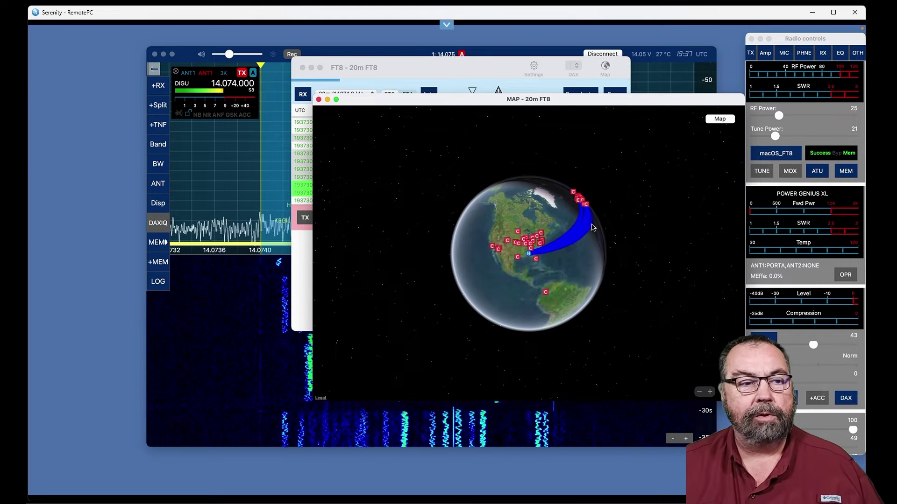
{"action": "left_click", "coordinate": [714, 121]}
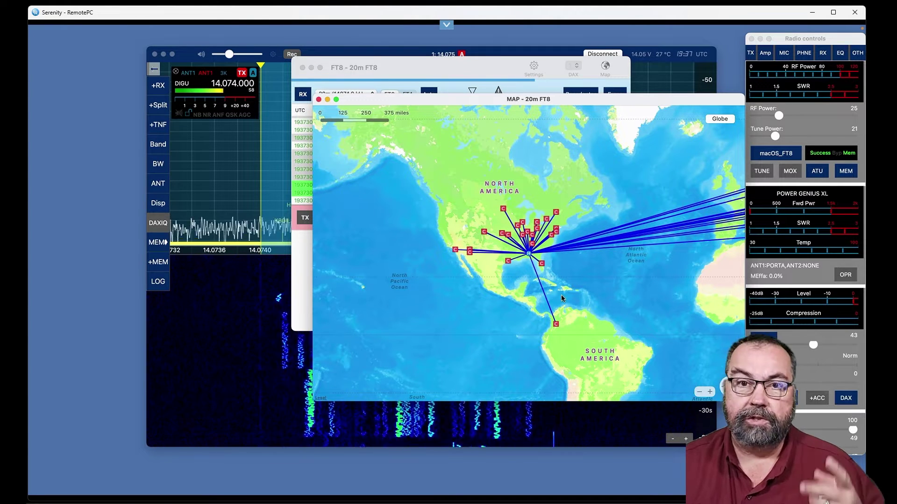
Close the map, tune to a decoded station's signal, and set the FT8 transmit frequency to 700 Hz.
{"action": "left_click", "coordinate": [318, 100]}
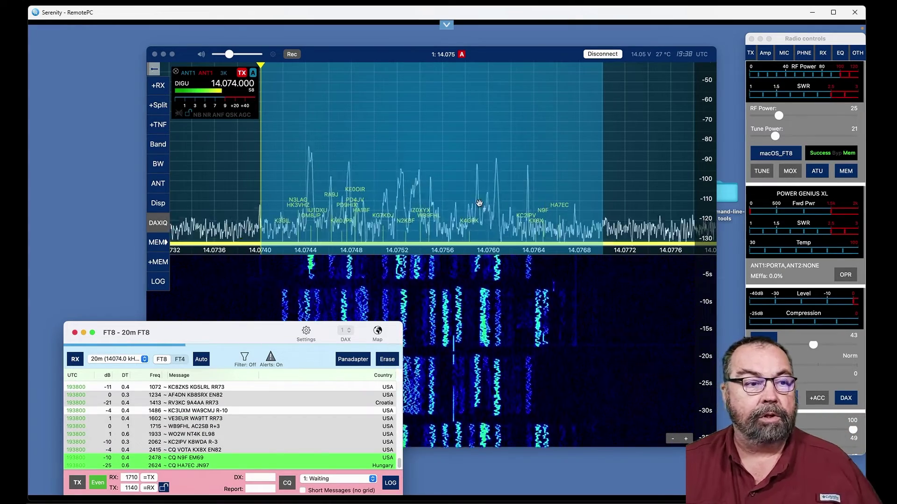
{"action": "left_click", "coordinate": [560, 206]}
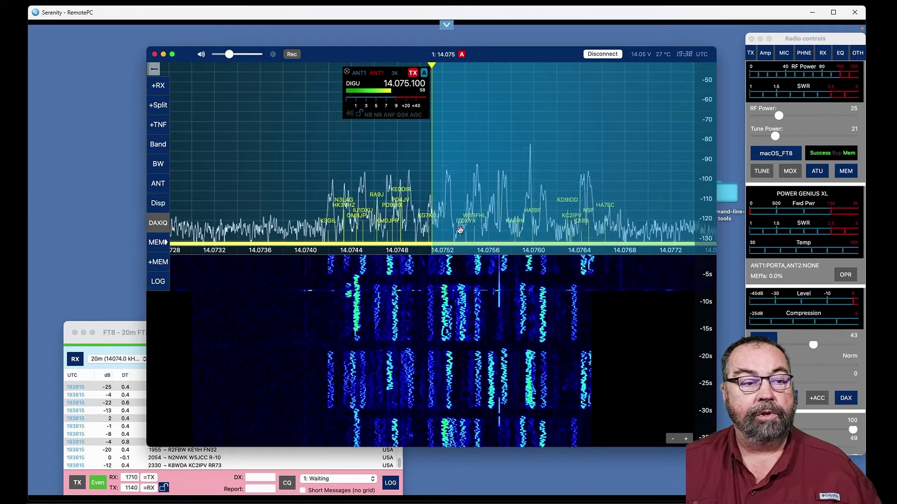
{"action": "right_click", "coordinate": [509, 227]}
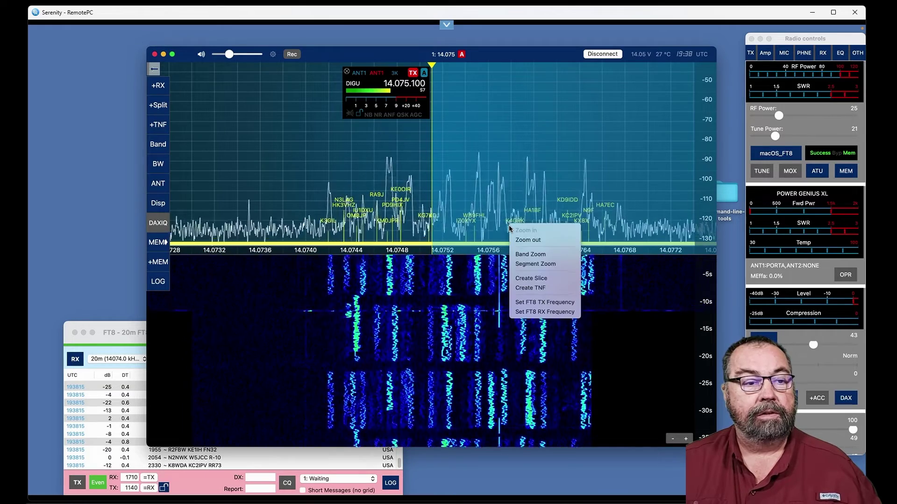
{"action": "left_click", "coordinate": [538, 304]}
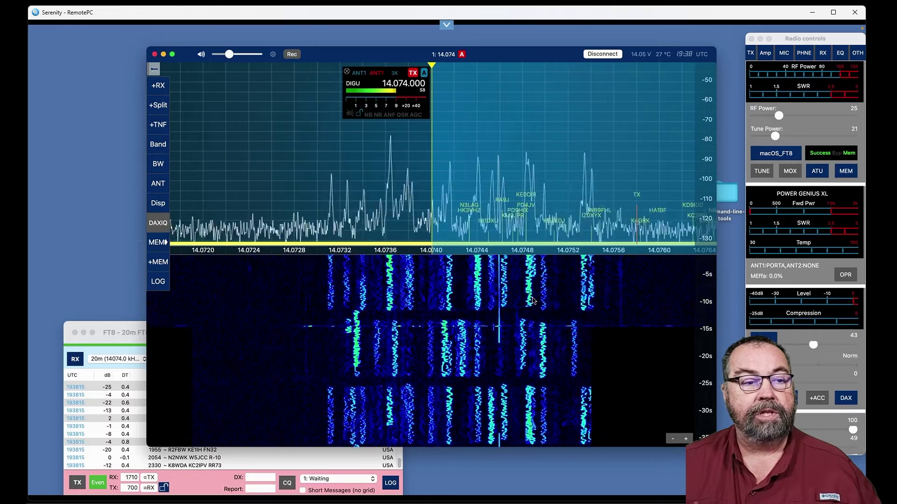
Re-centre the FT8 signals and set the FT8 receive frequency to 1100 Hz.
{"action": "left_click_drag", "start_coordinate": [529, 298], "coordinate": [370, 208]}
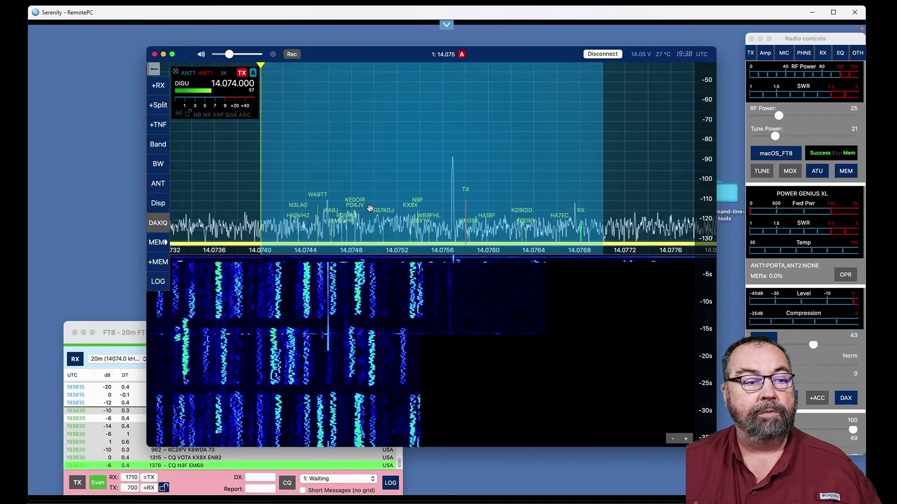
{"action": "right_click", "coordinate": [383, 209]}
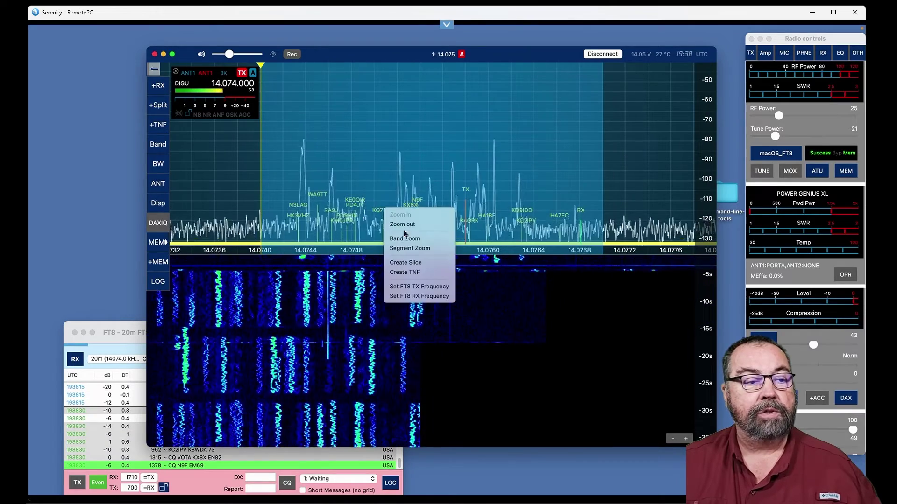
{"action": "left_click", "coordinate": [438, 200]}
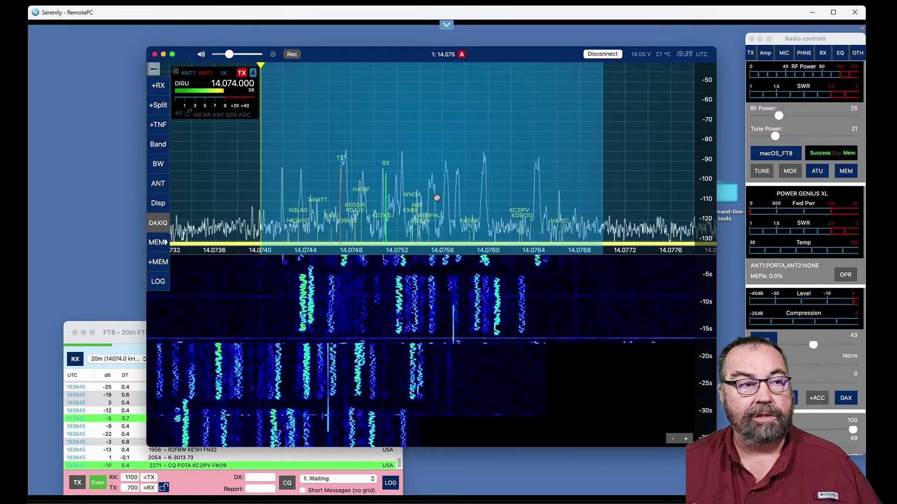
Open the band plan from Tools, enlarge it to show more bands, then close it.
{"action": "left_click", "coordinate": [223, 30]}
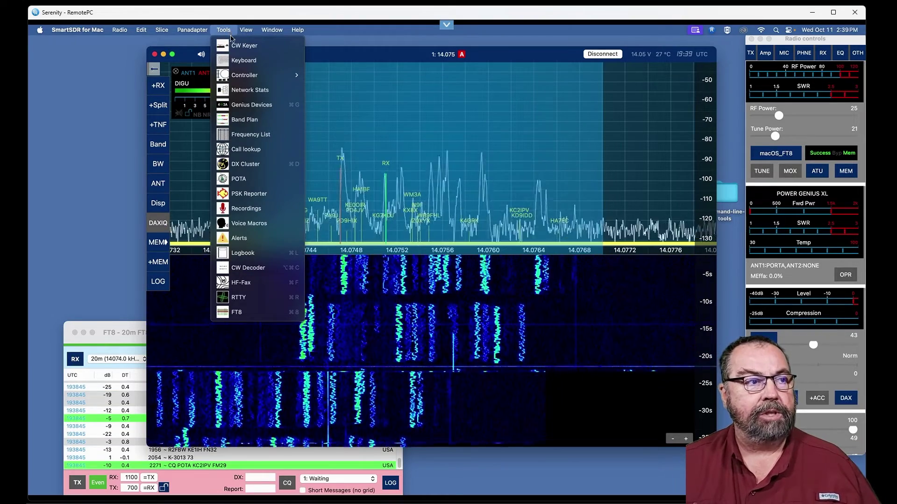
{"action": "left_click", "coordinate": [252, 120]}
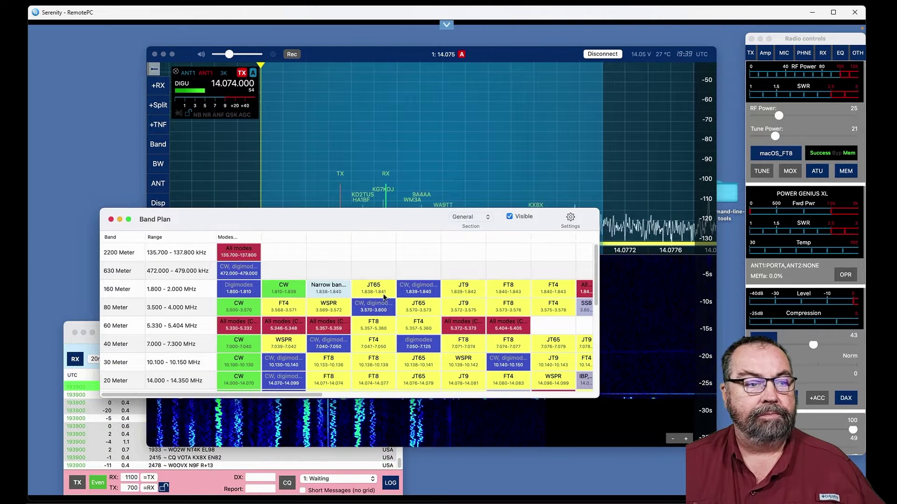
{"action": "left_click", "coordinate": [129, 219]}
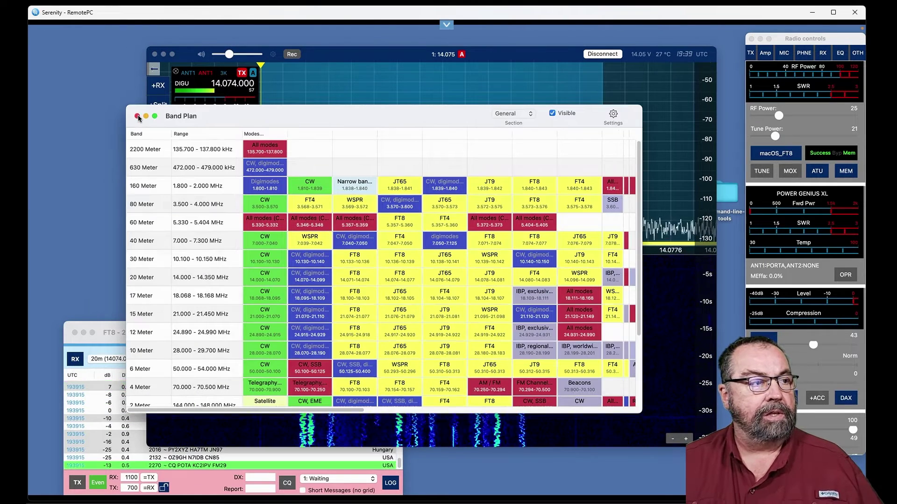
{"action": "left_click", "coordinate": [137, 116]}
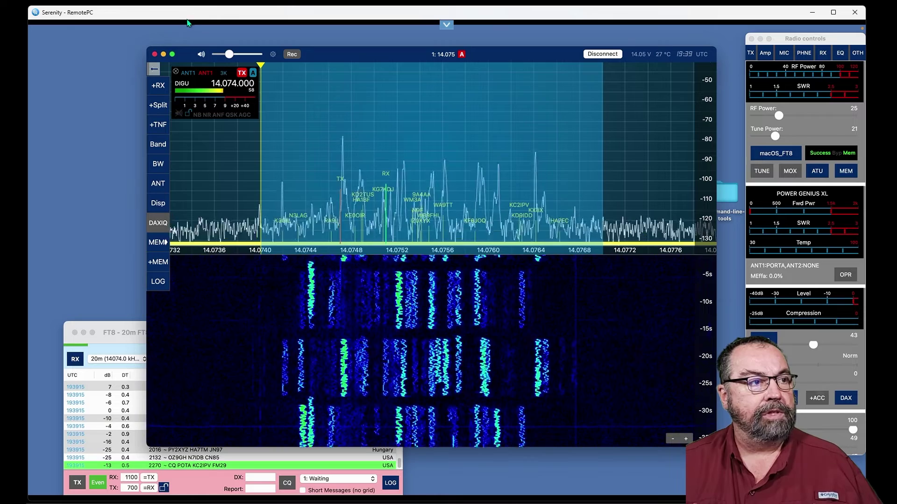
Look up a station's call sign in Call lookup, then clear the lookup results.
{"action": "left_click", "coordinate": [224, 29]}
{"action": "left_click", "coordinate": [248, 149]}
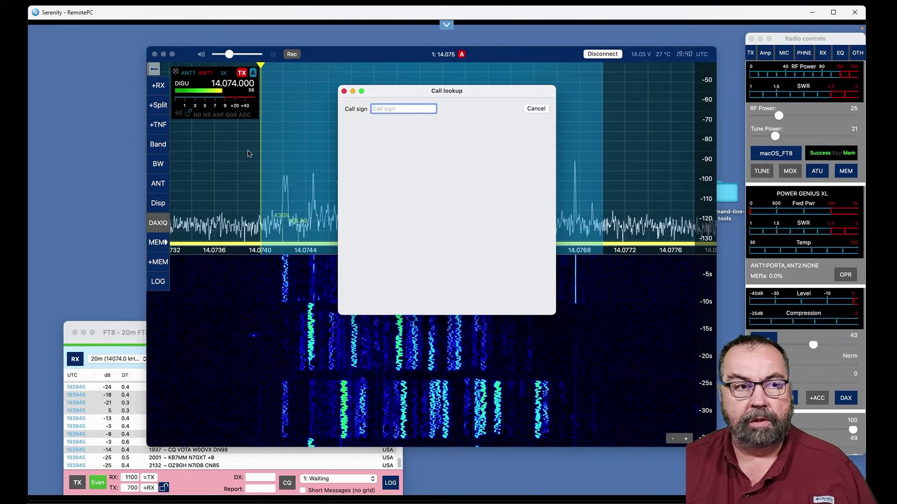
{"action": "type", "text": "km9g"}
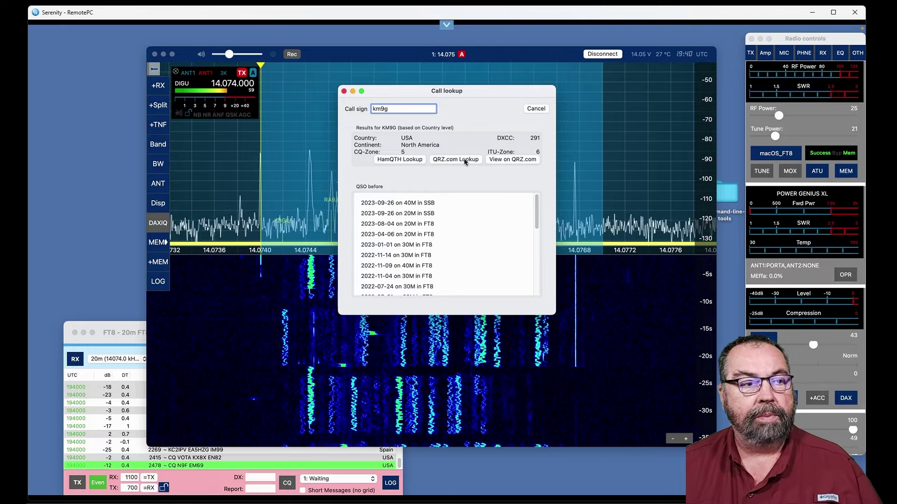
{"action": "left_click", "coordinate": [533, 108]}
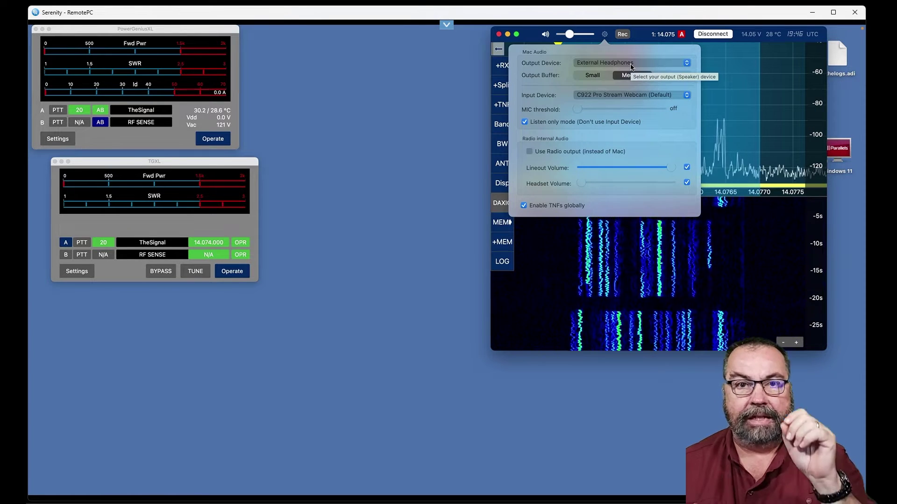
Inspect the Output Device choices for the Mac audio in the audio settings.
{"action": "left_click", "coordinate": [631, 63]}
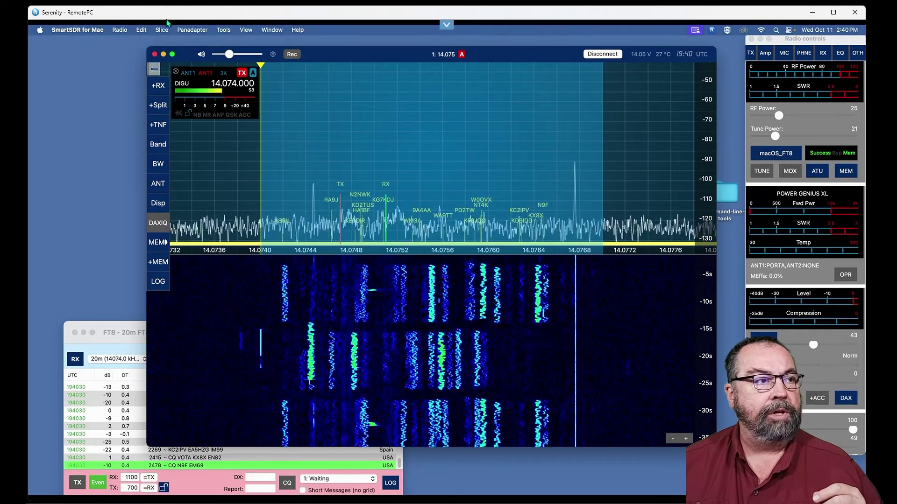
Connect the TGXL tuner and PowerGeniusXL amplifier in Genius Devices, then move that window up.
{"action": "left_click", "coordinate": [223, 30]}
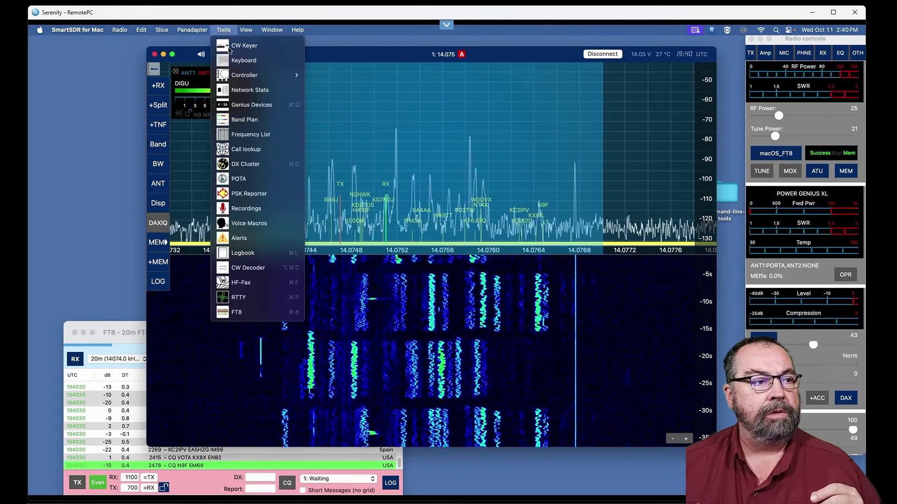
{"action": "left_click", "coordinate": [252, 105]}
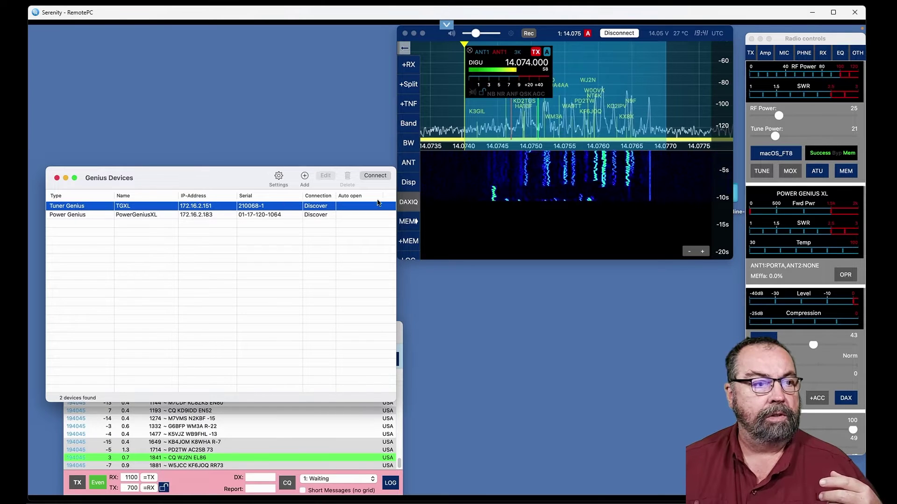
{"action": "left_click", "coordinate": [376, 176]}
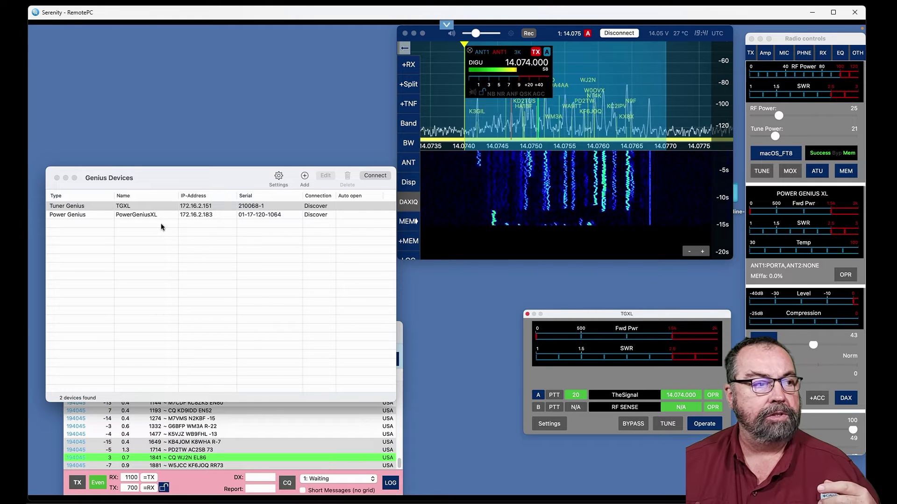
{"action": "left_click", "coordinate": [102, 216]}
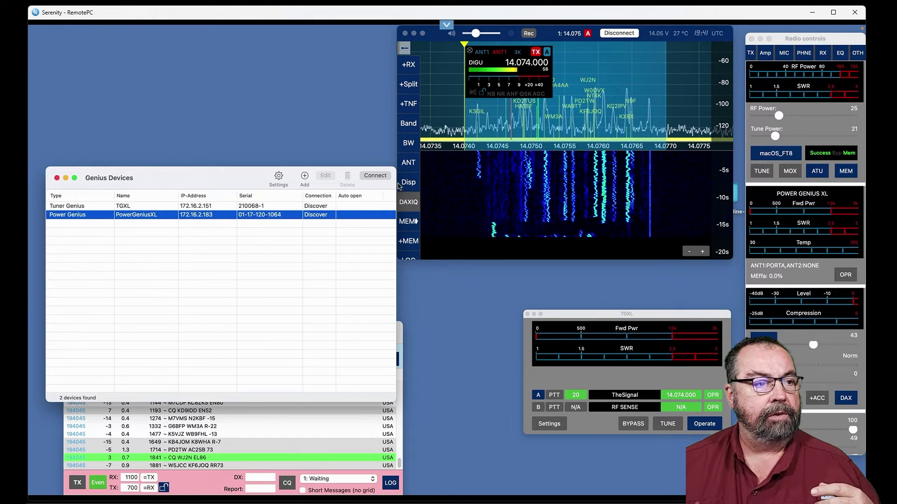
{"action": "left_click", "coordinate": [386, 177]}
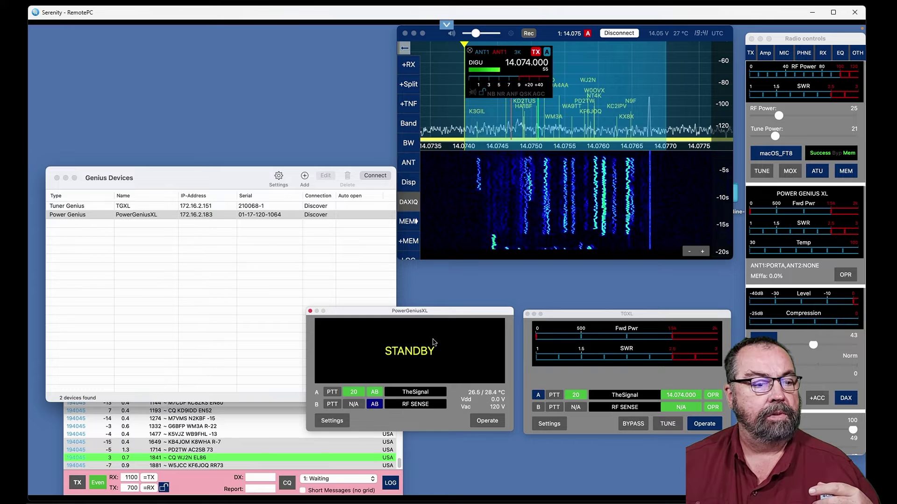
{"action": "left_click_drag", "start_coordinate": [275, 181], "coordinate": [276, 120]}
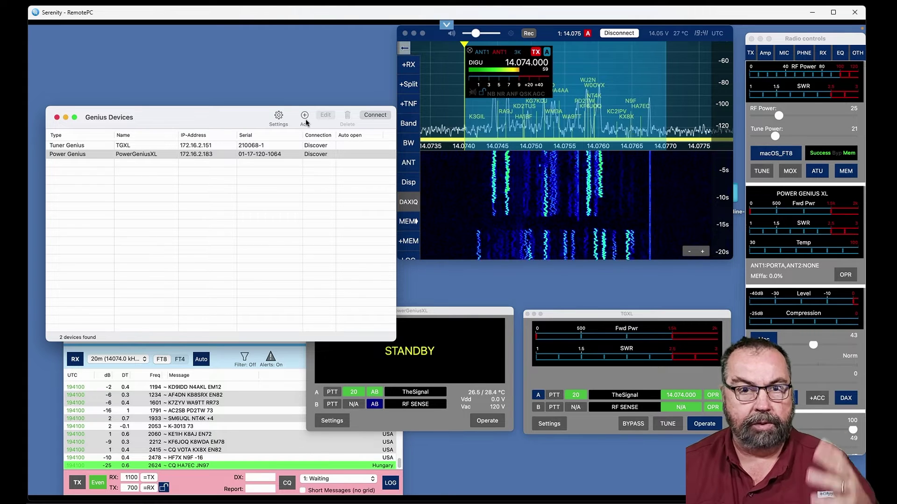
Stack the PowerGeniusXL and TGXL windows top left, switch the amplifier to Operate, and tune the TGXL.
{"action": "left_click", "coordinate": [56, 117]}
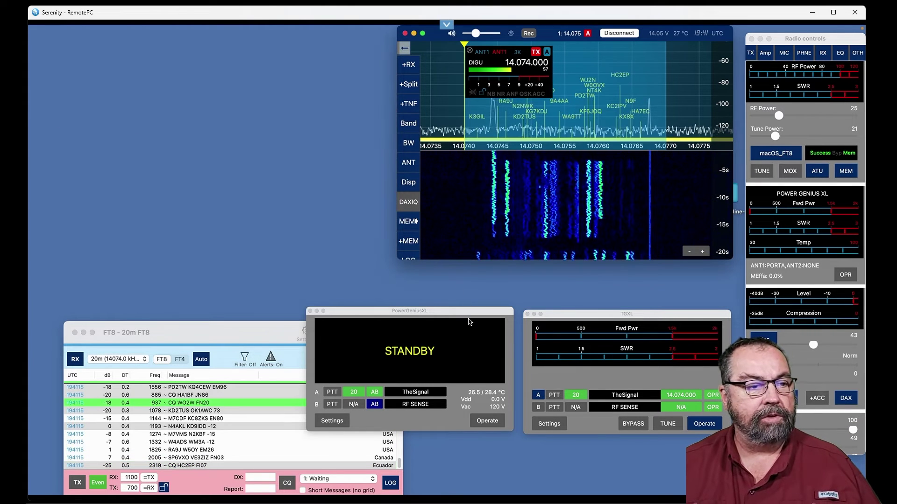
{"action": "left_click_drag", "start_coordinate": [458, 312], "coordinate": [183, 29]}
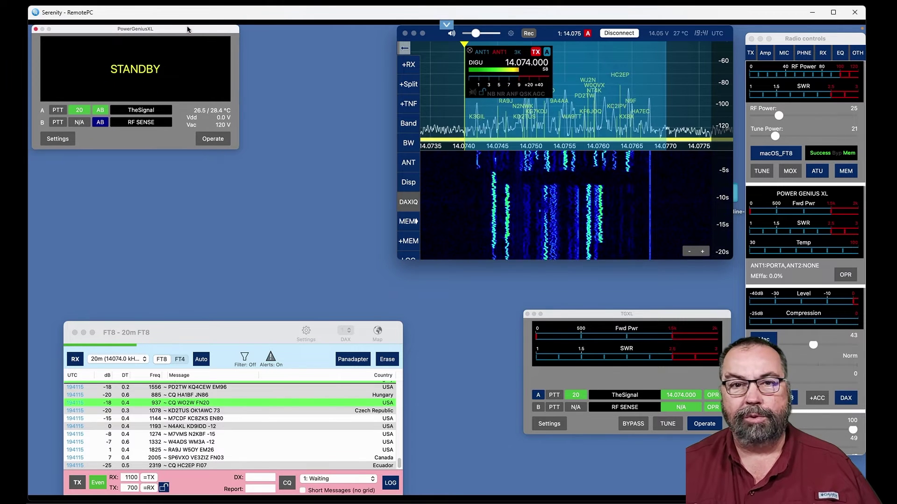
{"action": "left_click_drag", "start_coordinate": [573, 315], "coordinate": [82, 175]}
{"action": "left_click", "coordinate": [218, 141]}
{"action": "left_click", "coordinate": [218, 141]}
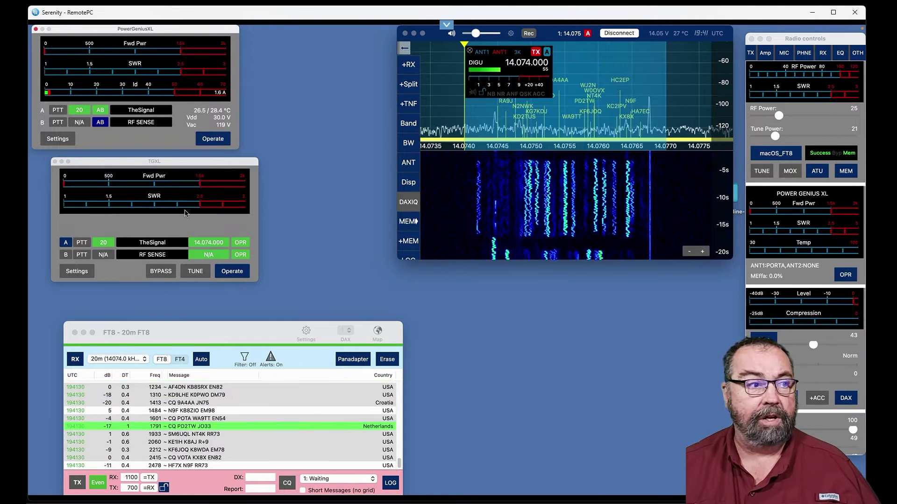
{"action": "left_click", "coordinate": [201, 275]}
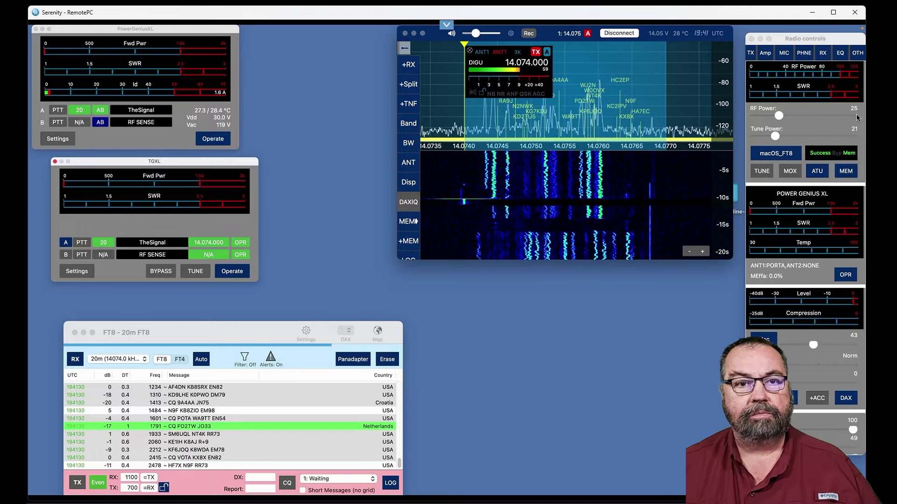
Set RF Power to 23 and Tune Power to 22 in the radio controls, checking the TX profiles.
{"action": "left_click_drag", "start_coordinate": [830, 43], "coordinate": [679, 43]}
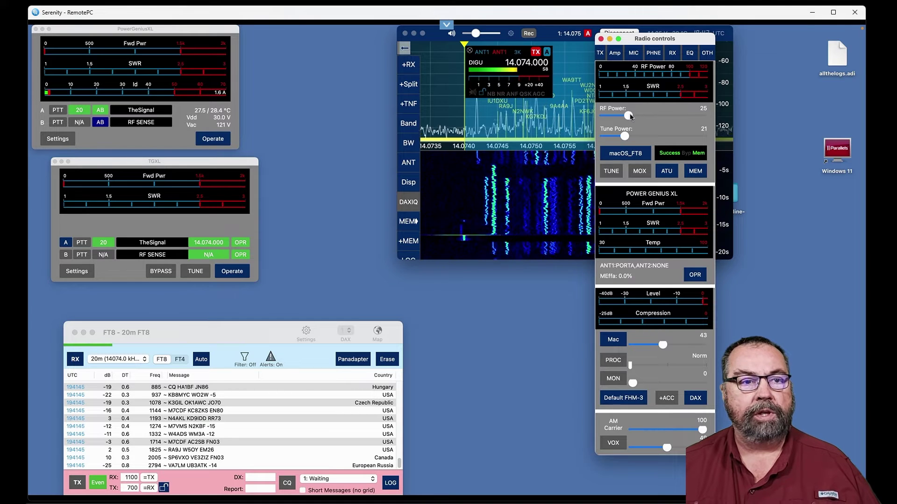
{"action": "mouse_move", "coordinate": [628, 115]}
{"action": "left_mouse_down"}
{"action": "mouse_move", "coordinate": [637, 116]}
{"action": "mouse_move", "coordinate": [626, 115]}
{"action": "left_mouse_up"}
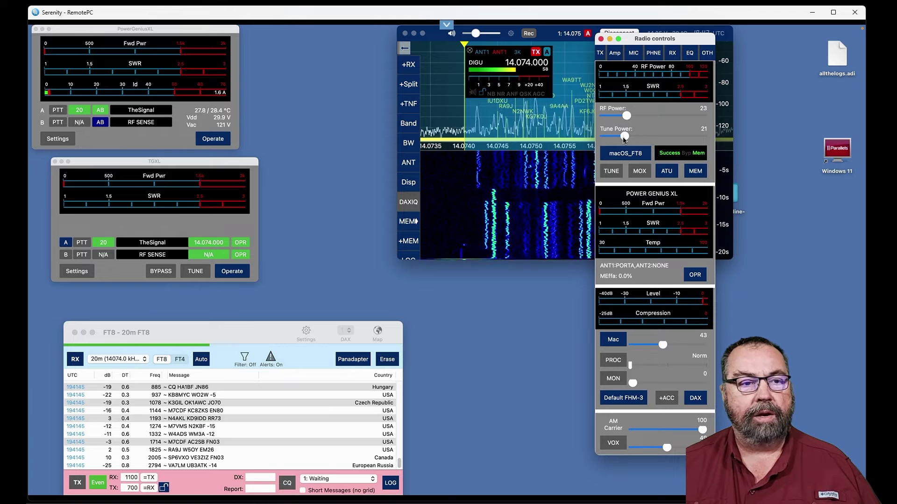
{"action": "left_click", "coordinate": [625, 154]}
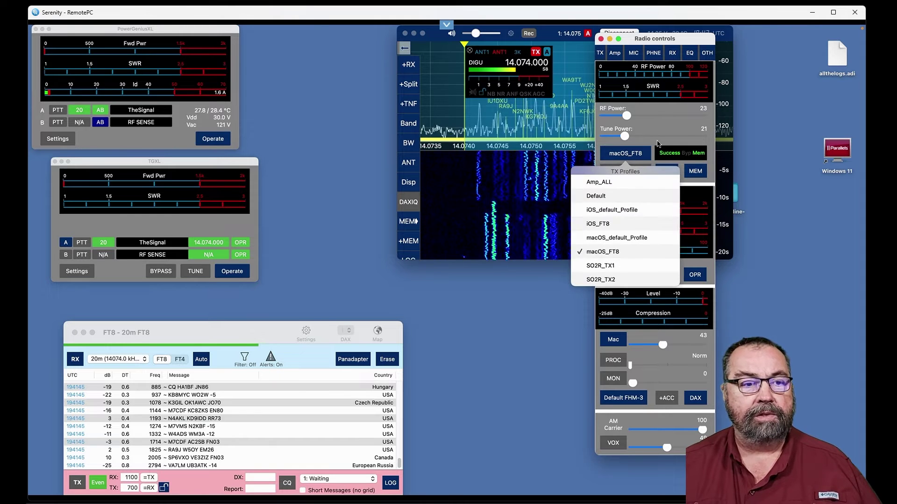
{"action": "left_click", "coordinate": [612, 250]}
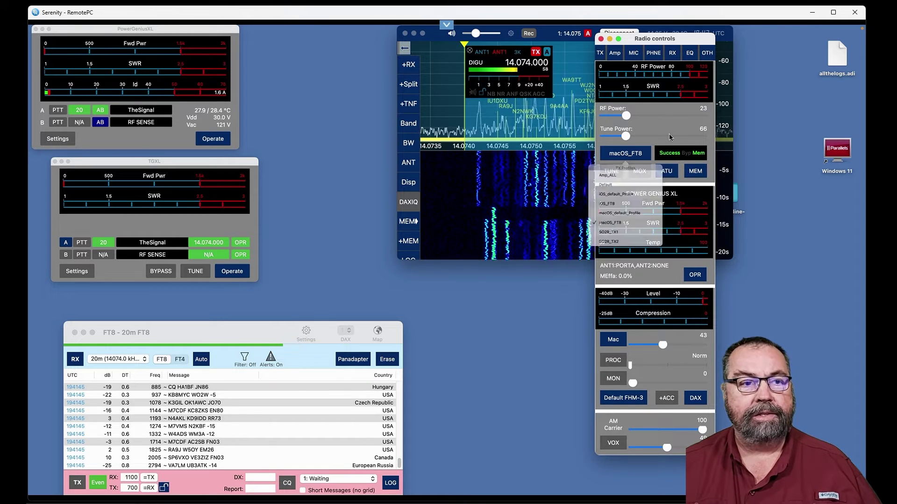
{"action": "left_click", "coordinate": [628, 136]}
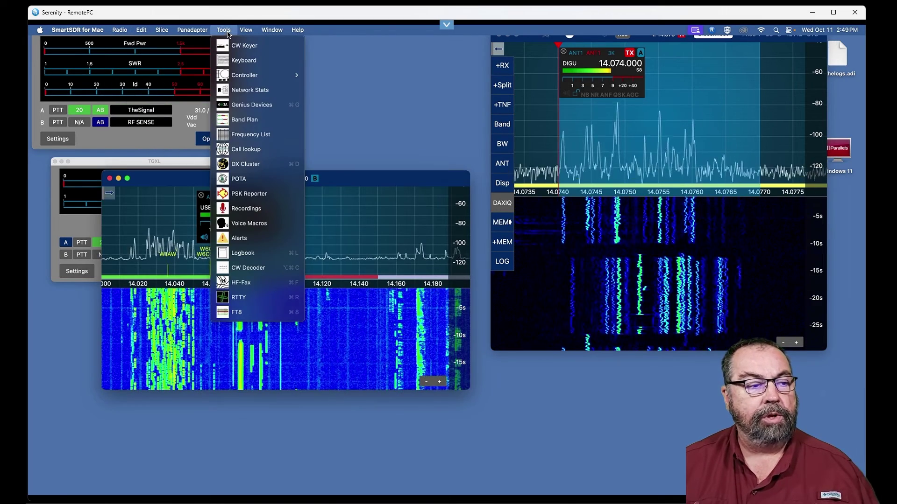
Check the Window list, then place the FT8 panadapter upper right and the 14.100 slice lower left.
{"action": "mouse_move", "coordinate": [251, 31]}
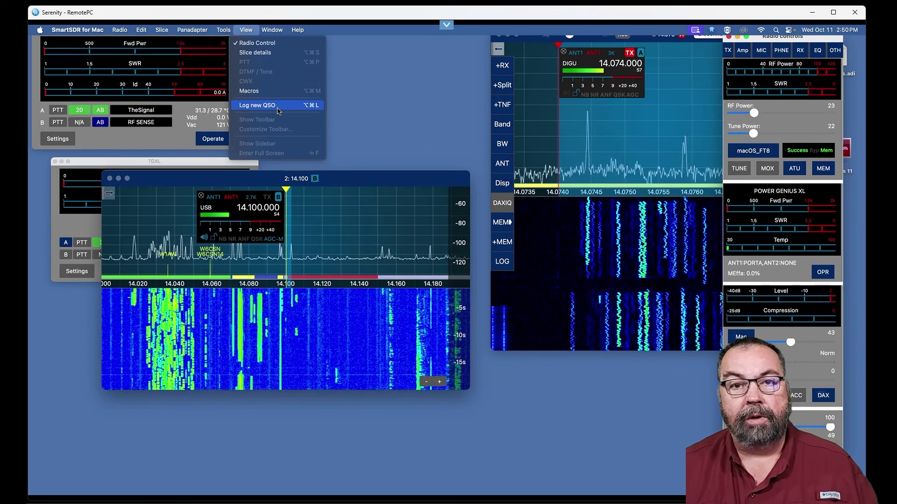
{"action": "left_click", "coordinate": [276, 31]}
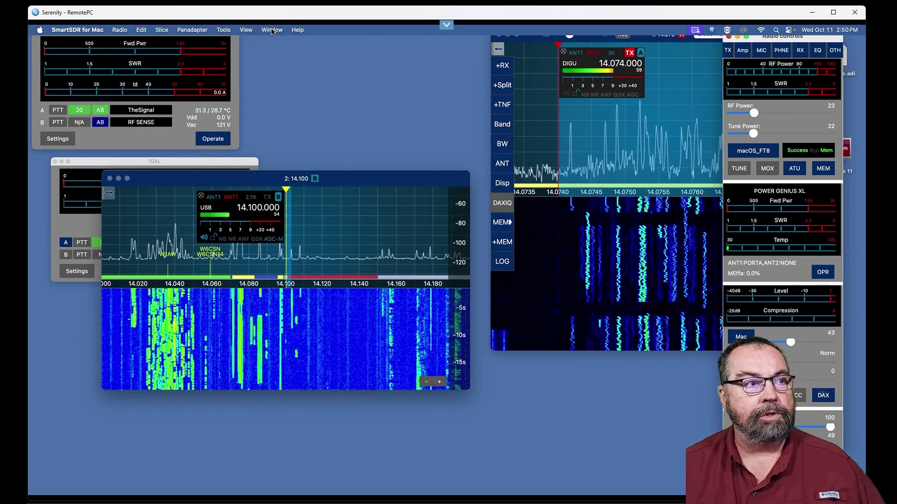
{"action": "left_click", "coordinate": [274, 31]}
{"action": "left_click", "coordinate": [325, 31]}
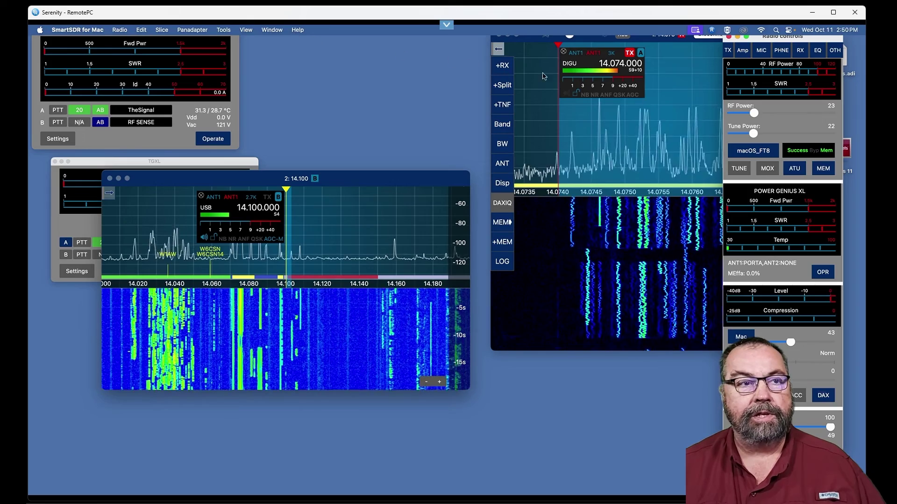
{"action": "left_click_drag", "start_coordinate": [514, 41], "coordinate": [400, 51]}
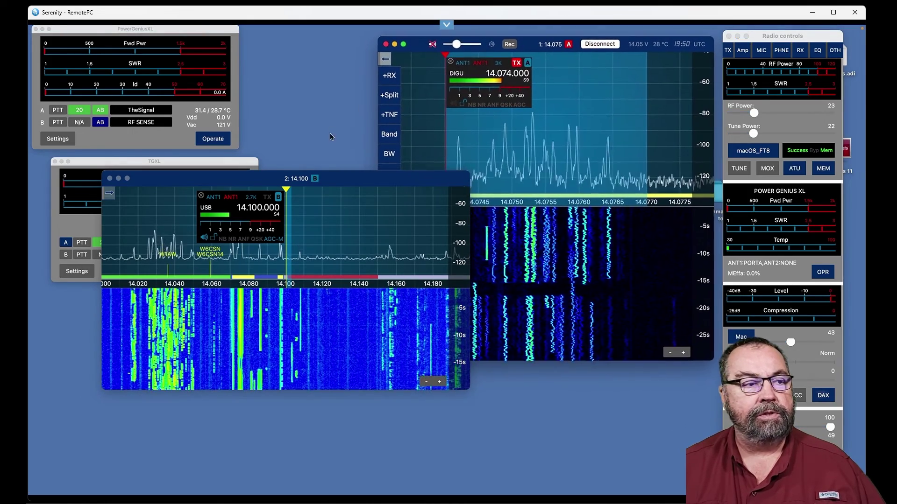
{"action": "left_click_drag", "start_coordinate": [360, 180], "coordinate": [306, 252]}
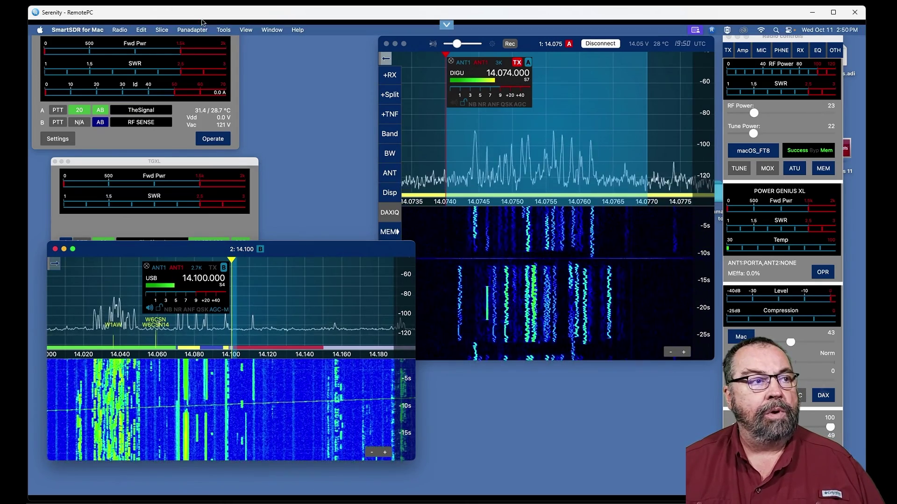
Open the Tools menu in the menu bar.
{"action": "left_click", "coordinate": [224, 30]}
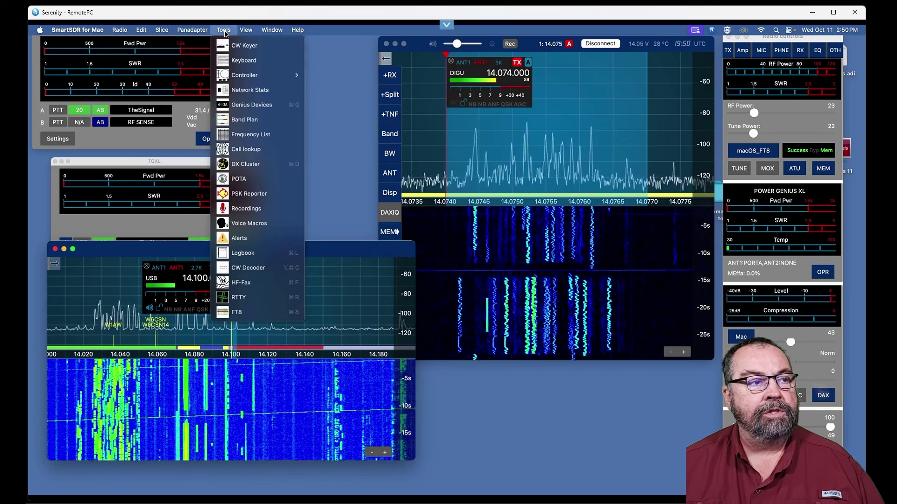